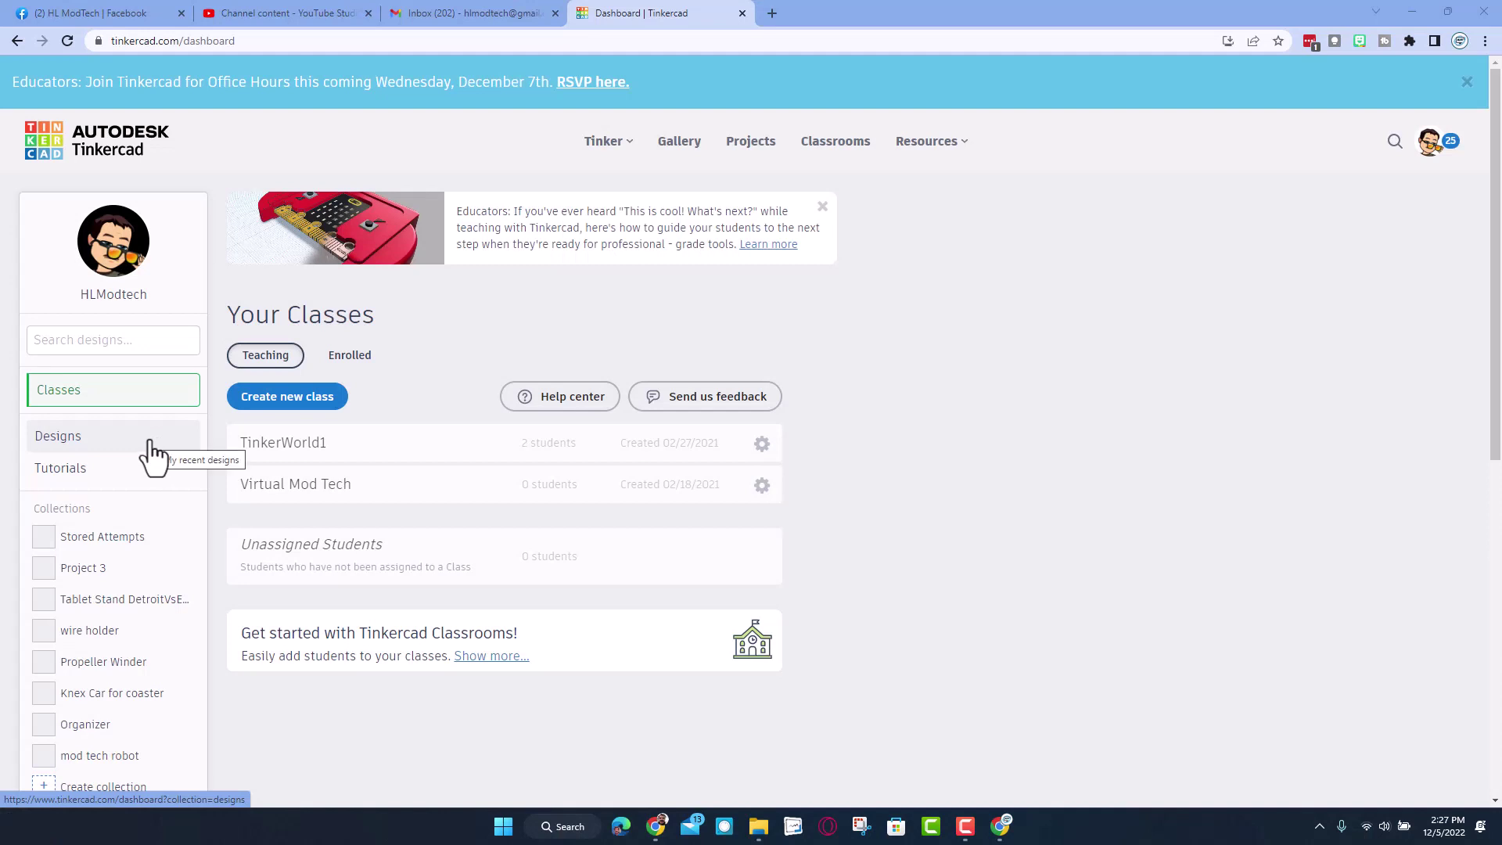
Start a new blank 3D design from the Designs list and rename it 'tree'
{"action": "left_click", "coordinate": [104, 444]}
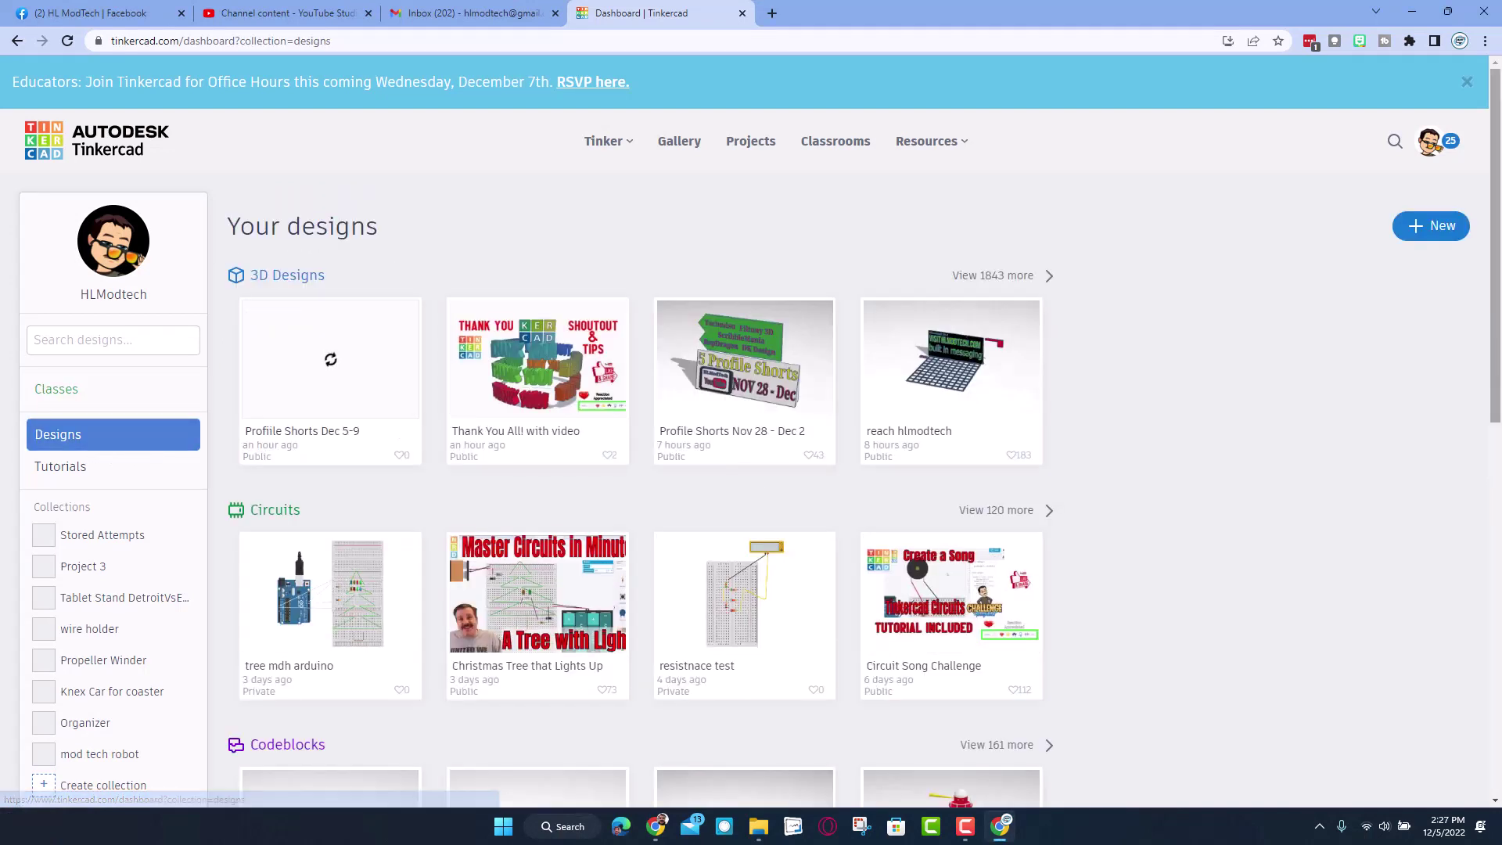
{"action": "left_click", "coordinate": [1415, 228]}
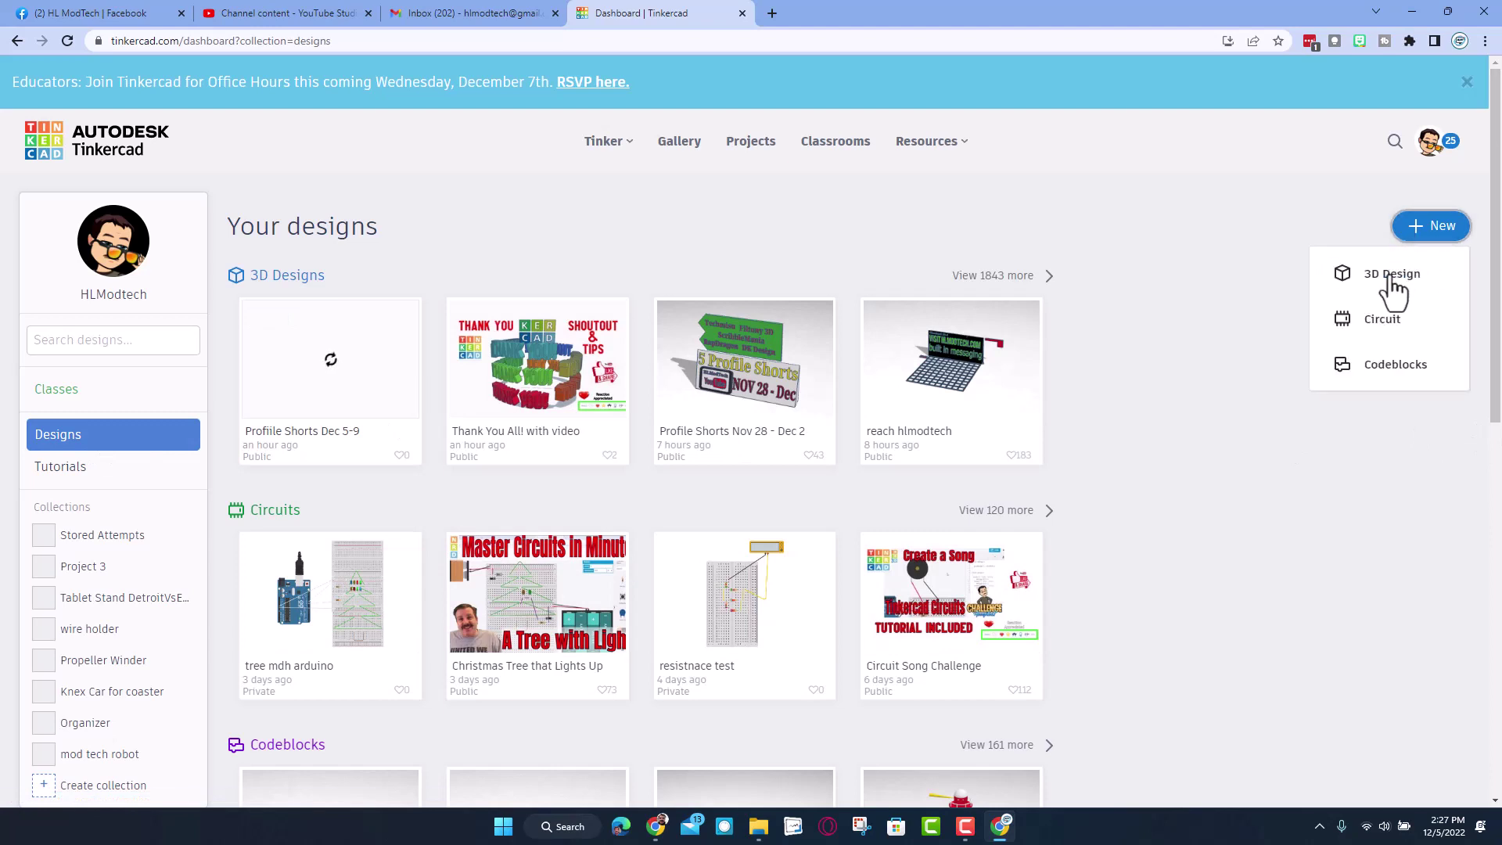
{"action": "left_click", "coordinate": [1392, 293]}
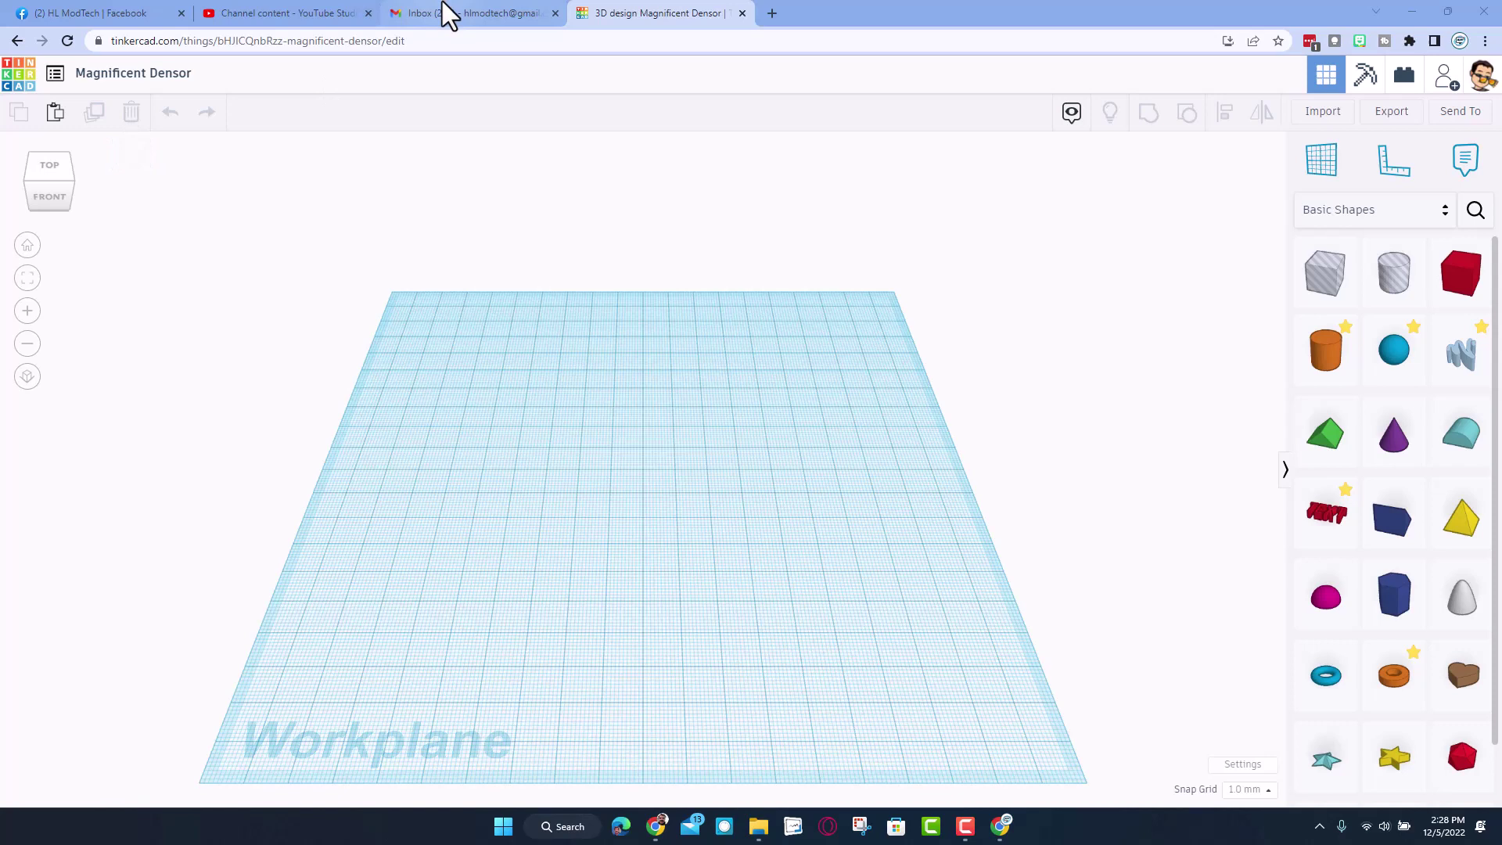
{"action": "left_click", "coordinate": [146, 79]}
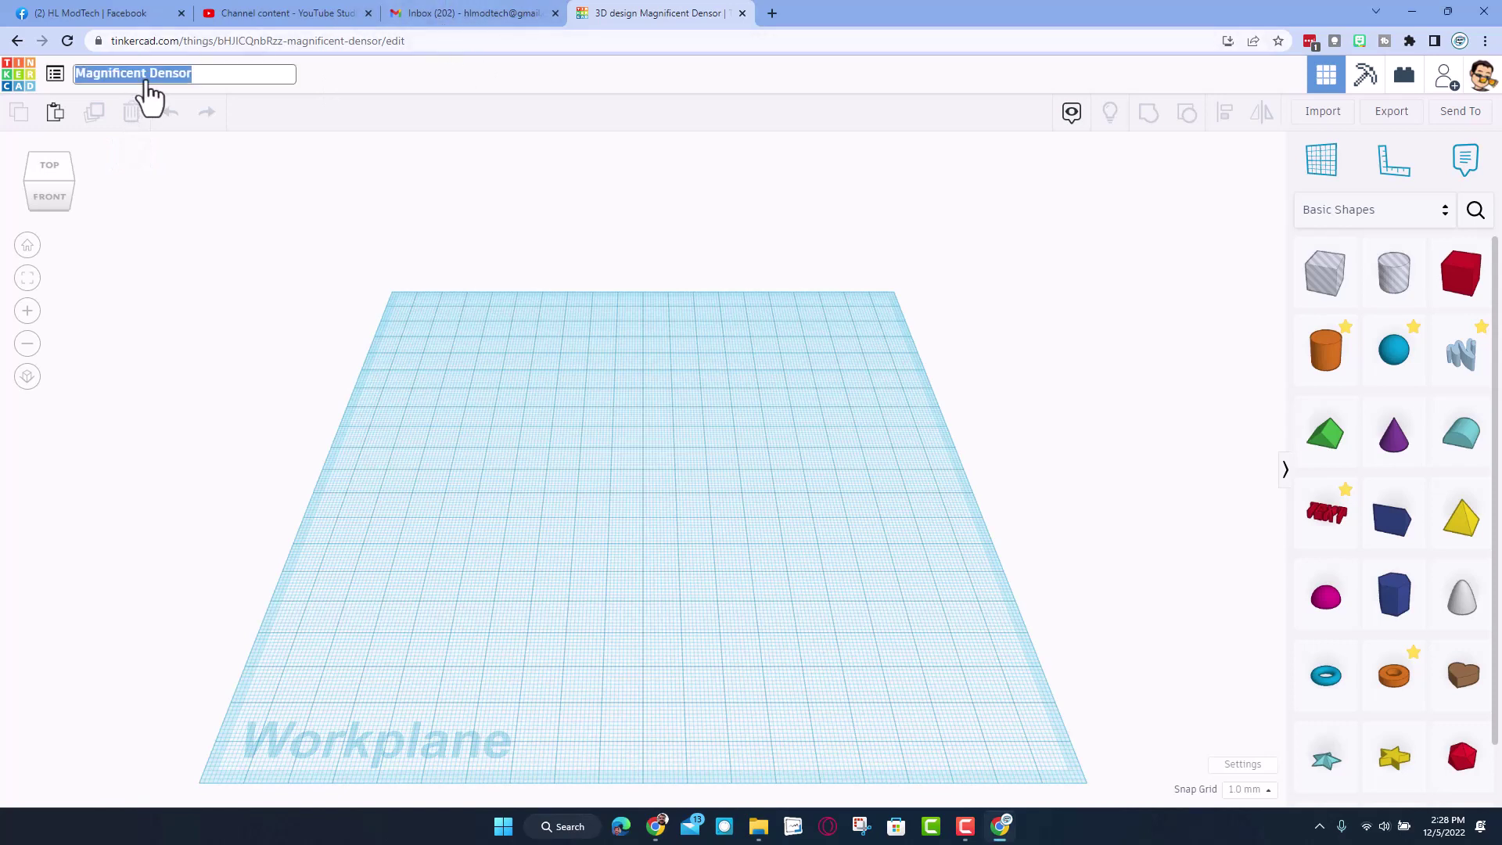
{"action": "type", "text": "tree"}
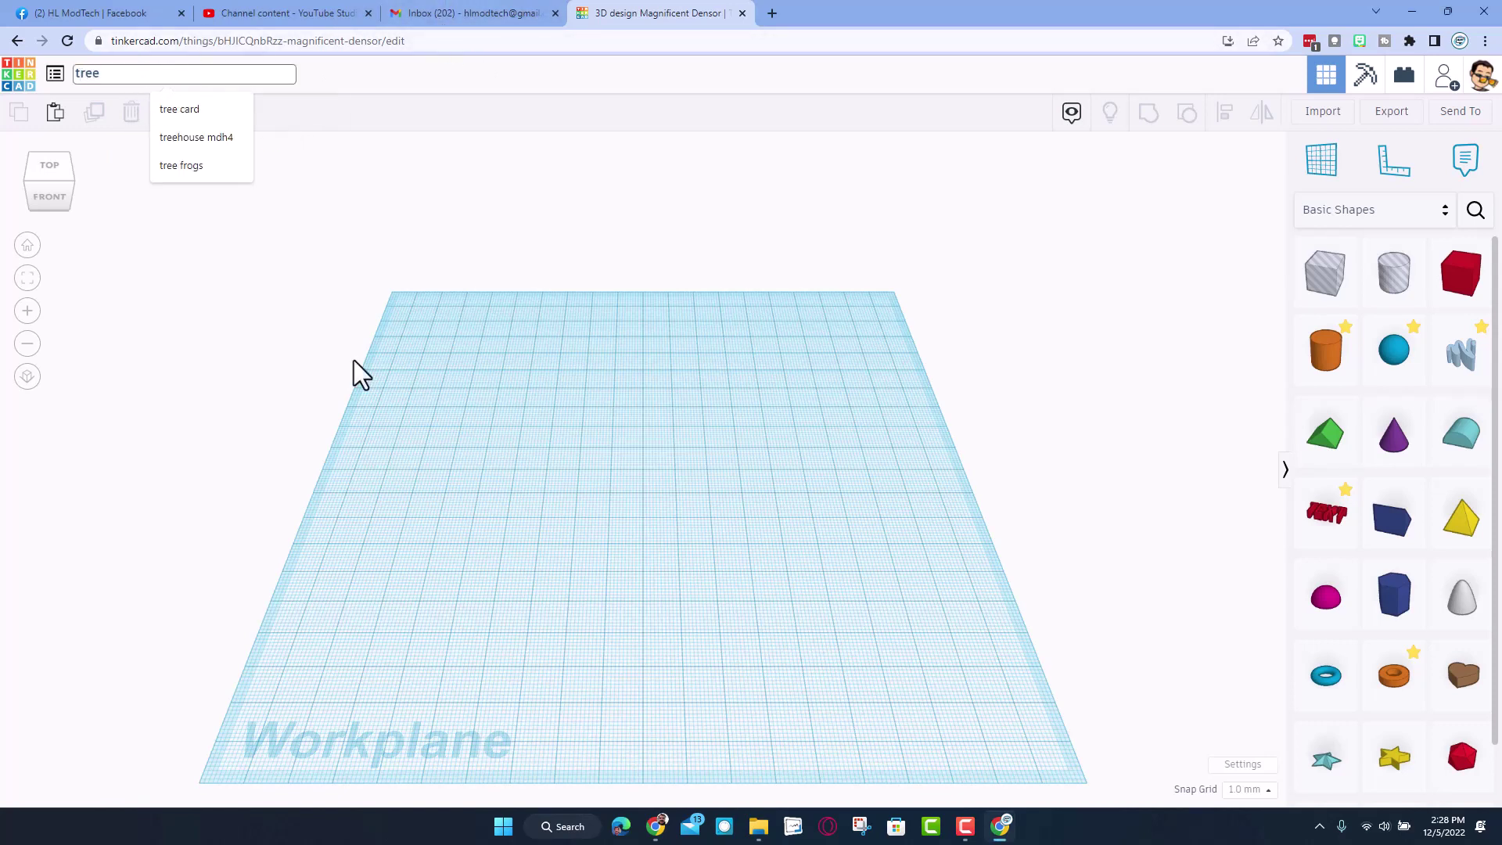
{"action": "key", "text": "Return"}
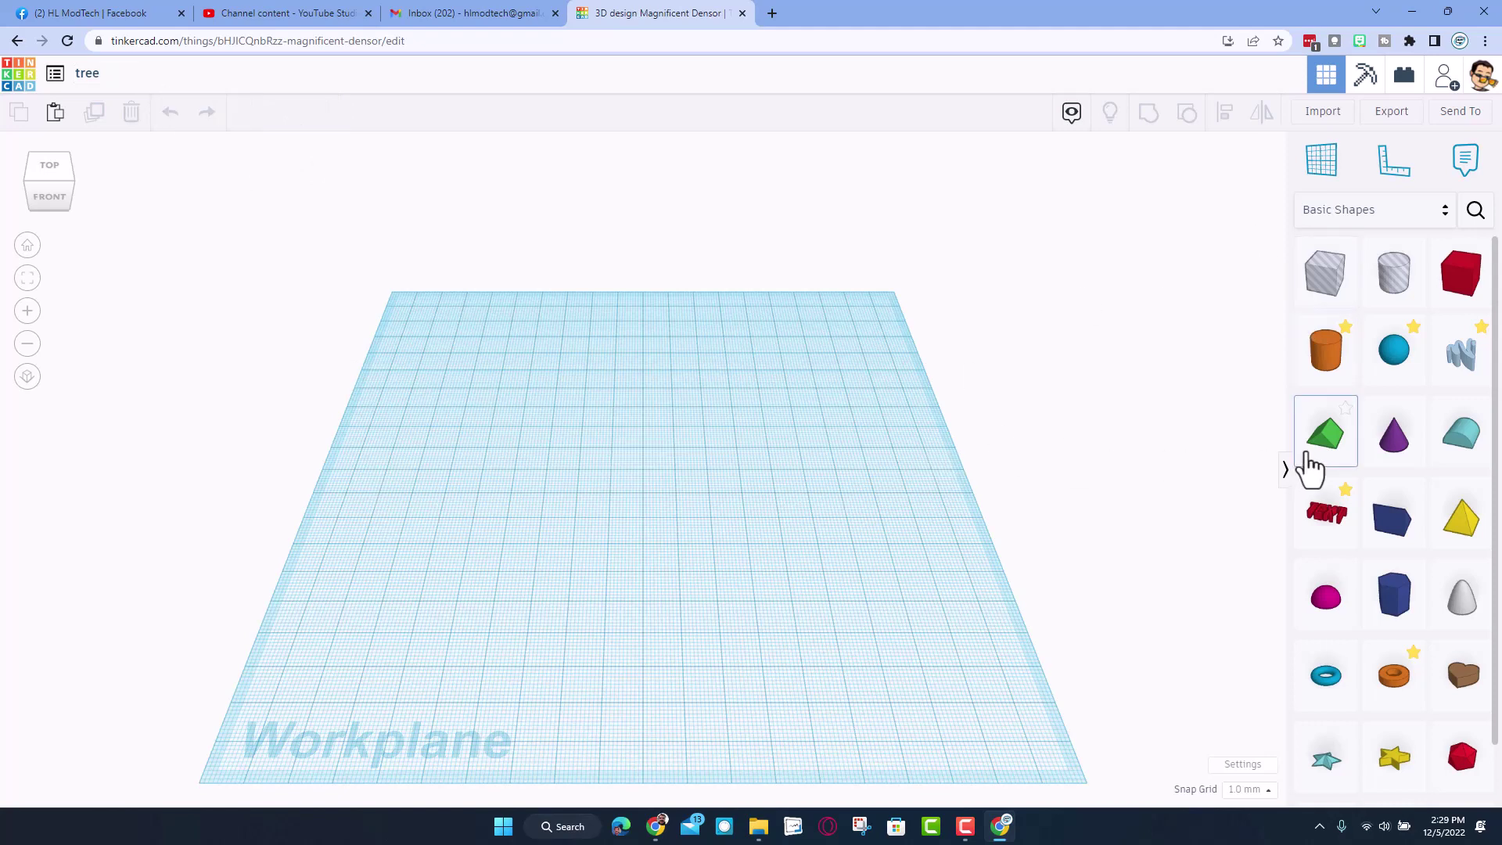
Place a Roof shape on the workplane, rotate it, and shift it slightly left
{"action": "left_click_drag", "start_coordinate": [1307, 470], "coordinate": [599, 535]}
{"action": "right_click_drag", "start_coordinate": [751, 538], "coordinate": [641, 529]}
{"action": "left_click", "coordinate": [517, 477]}
{"action": "left_click_drag", "start_coordinate": [498, 447], "coordinate": [521, 460]}
{"action": "key", "text": "h"}
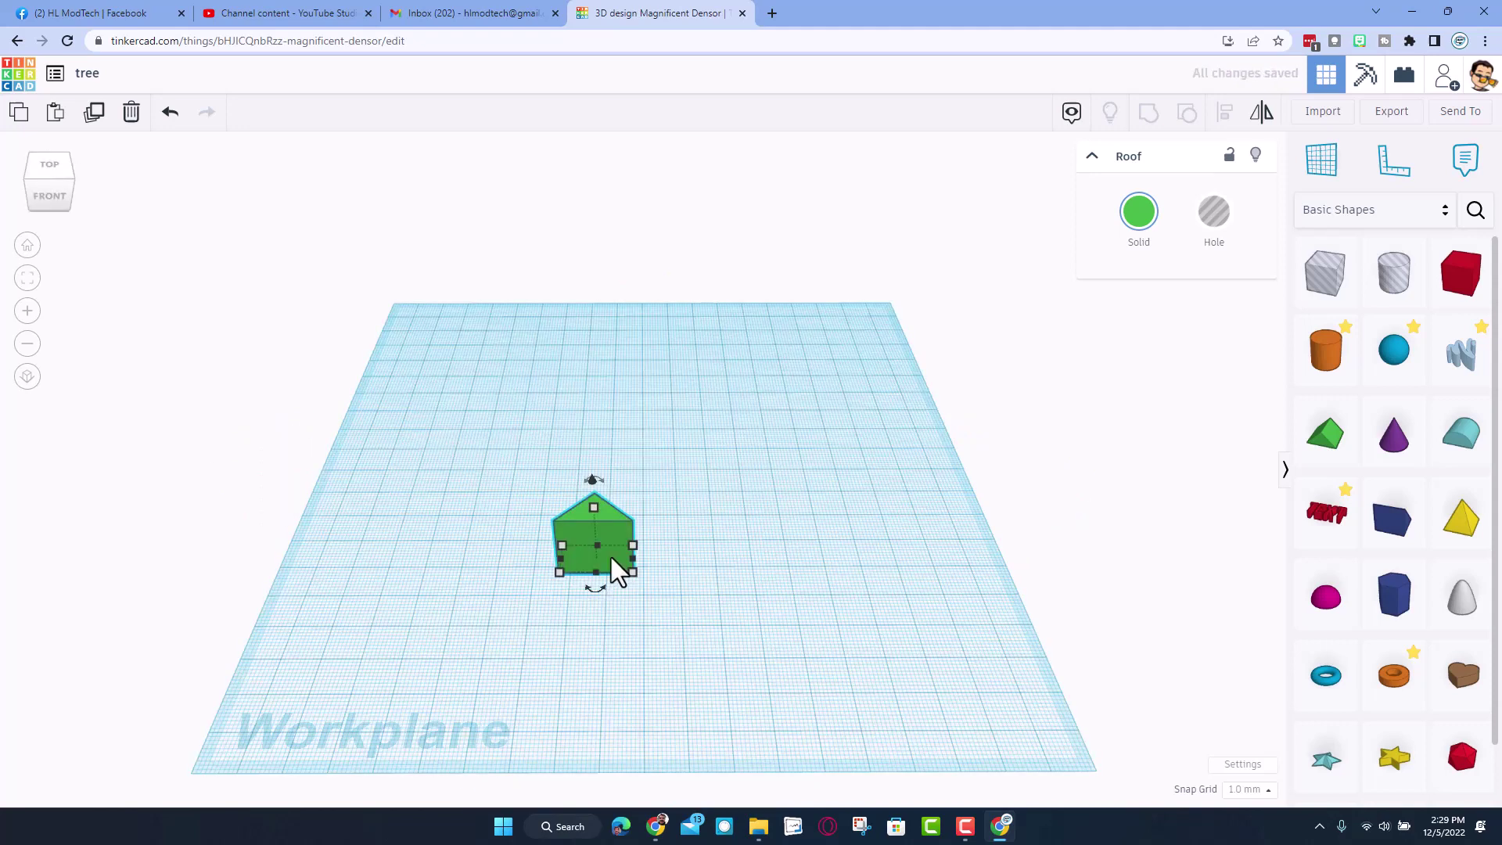
{"action": "left_click_drag", "start_coordinate": [611, 557], "coordinate": [688, 603]}
Make the roof 40 mm wide and flatten it to 4 mm tall
{"action": "left_click", "coordinate": [614, 663]}
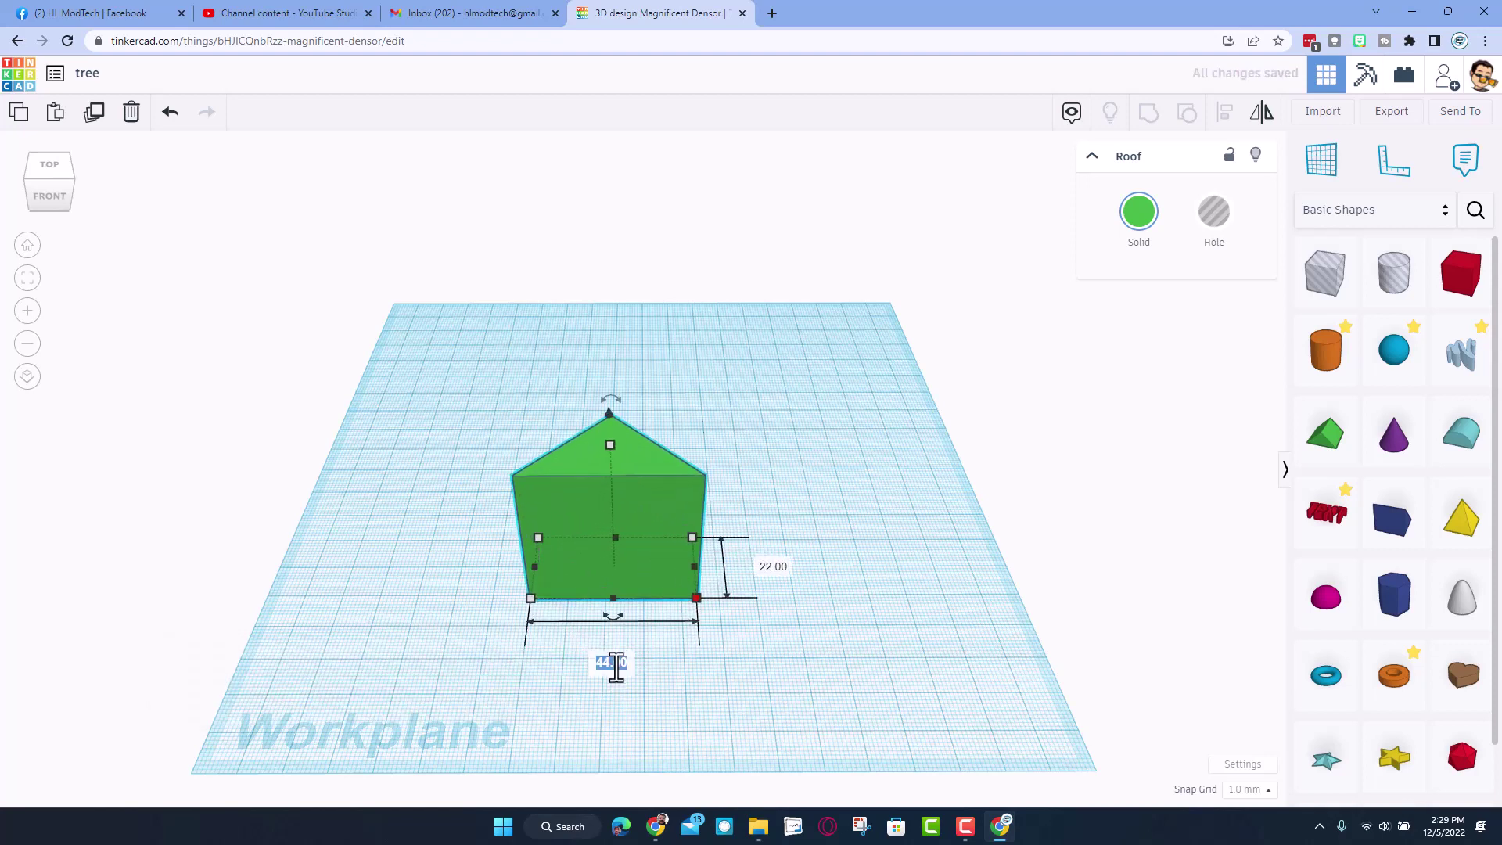
{"action": "type", "text": "4"}
{"action": "key", "text": "Return"}
{"action": "left_click_drag", "start_coordinate": [602, 456], "coordinate": [619, 556]}
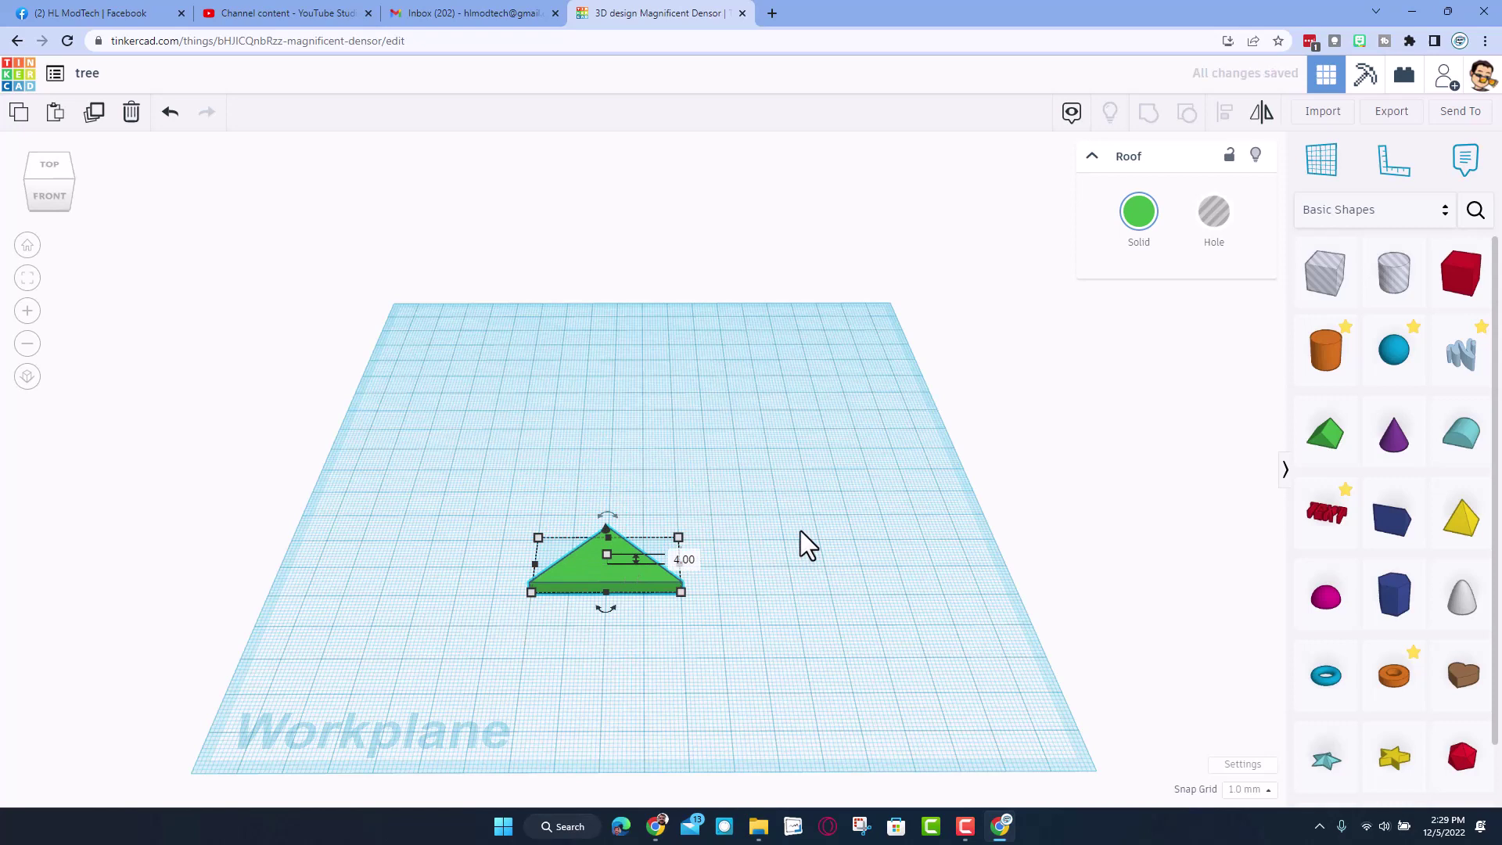
{"action": "left_click", "coordinate": [786, 529]}
{"action": "right_click_drag", "start_coordinate": [681, 519], "coordinate": [613, 579]}
{"action": "left_click", "coordinate": [613, 583]}
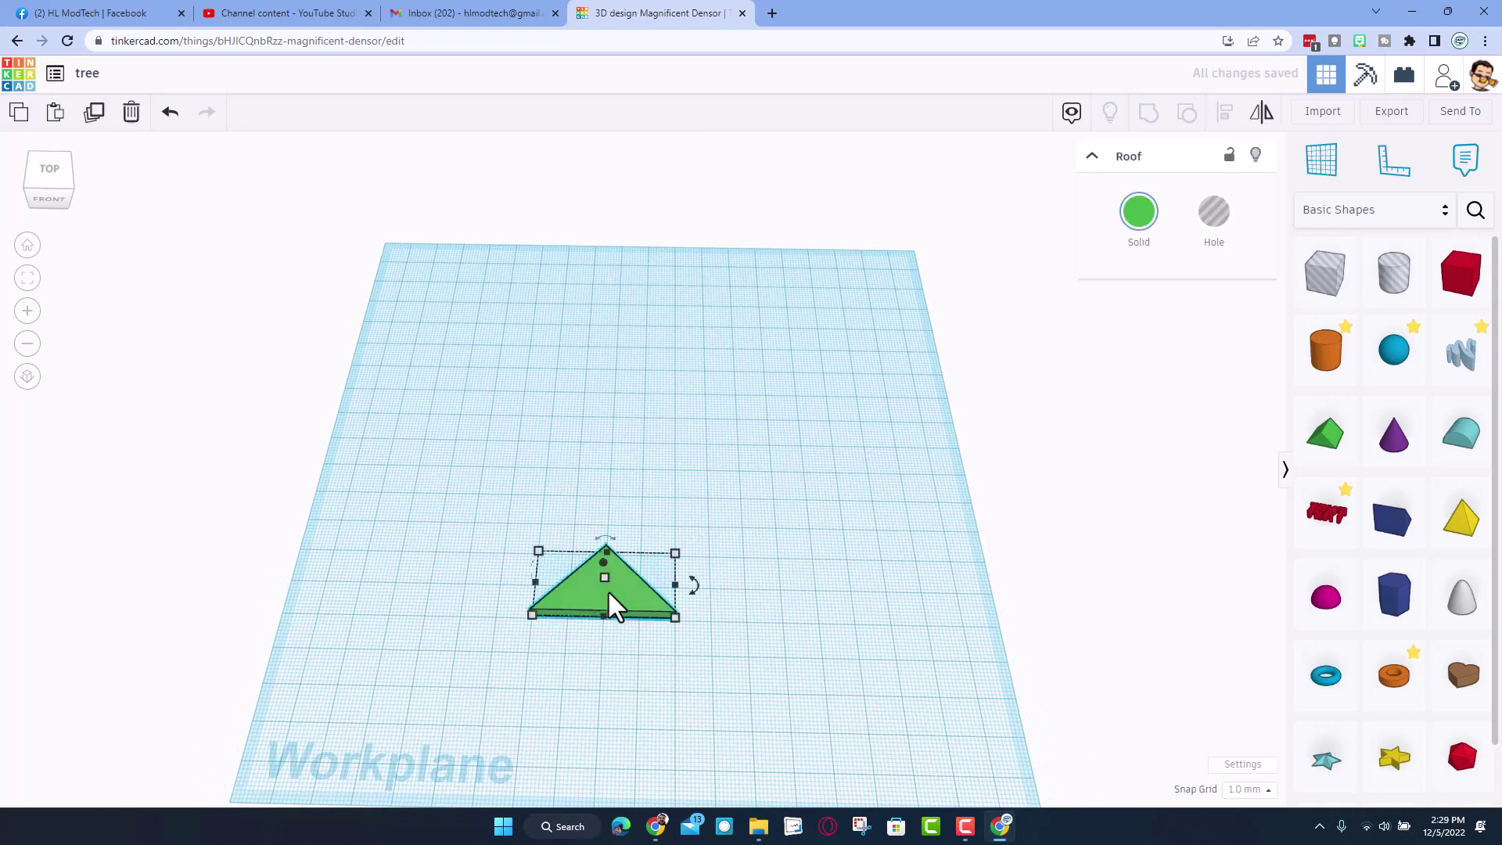
Duplicate the roof triangle, move the copy above the original, and shrink it into a smaller second tier
{"action": "key", "text": "ctrl+d"}
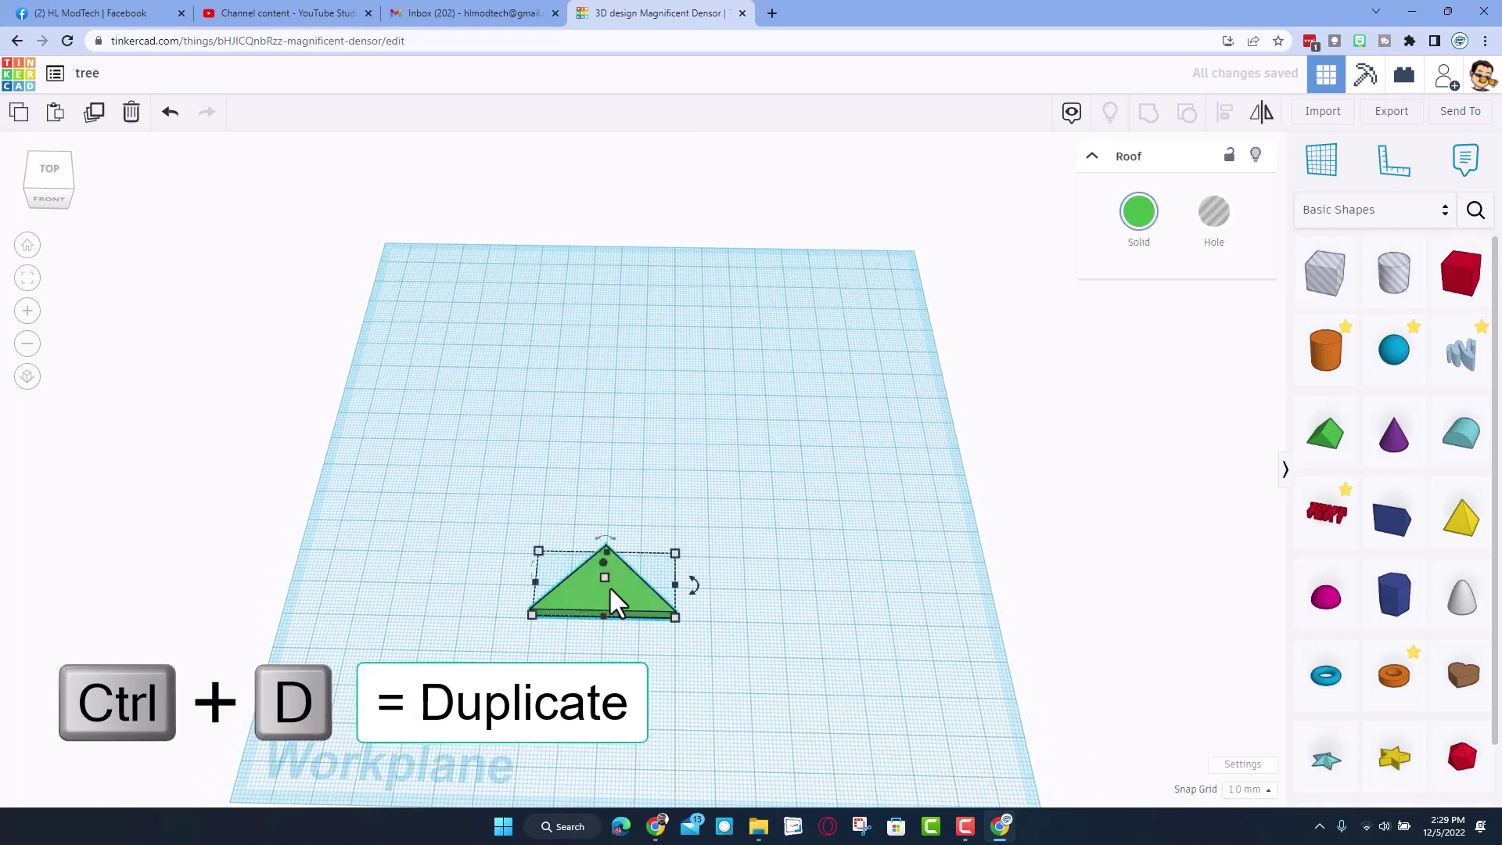
{"action": "key", "text": "ctrl+d"}
{"action": "key", "text": "ctrl+Up"}
{"action": "key", "text": "ctrl+Up"}
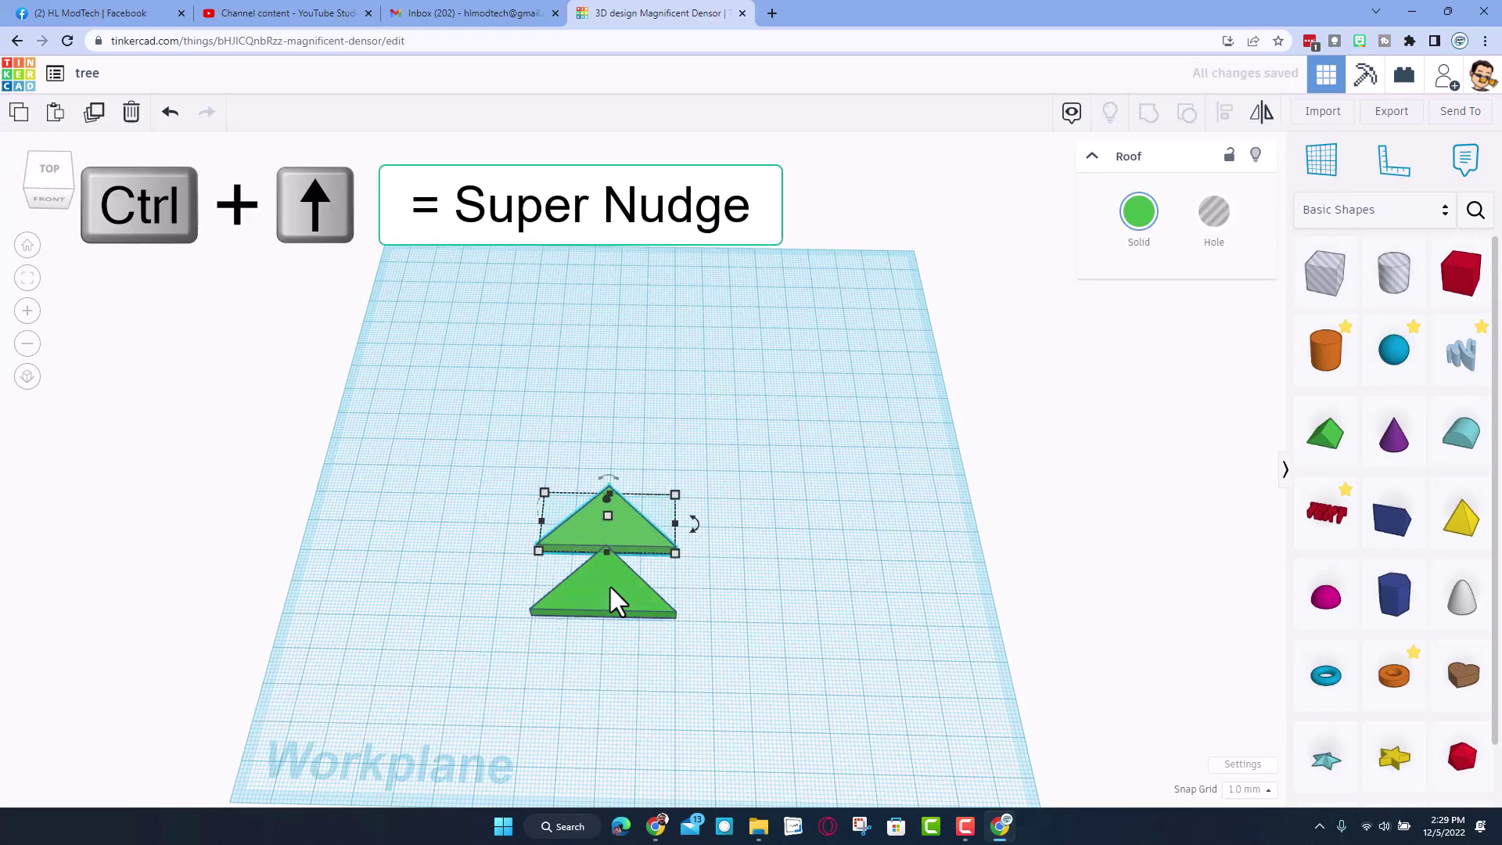
{"action": "key", "text": "Down"}
{"action": "key", "text": "Down"}
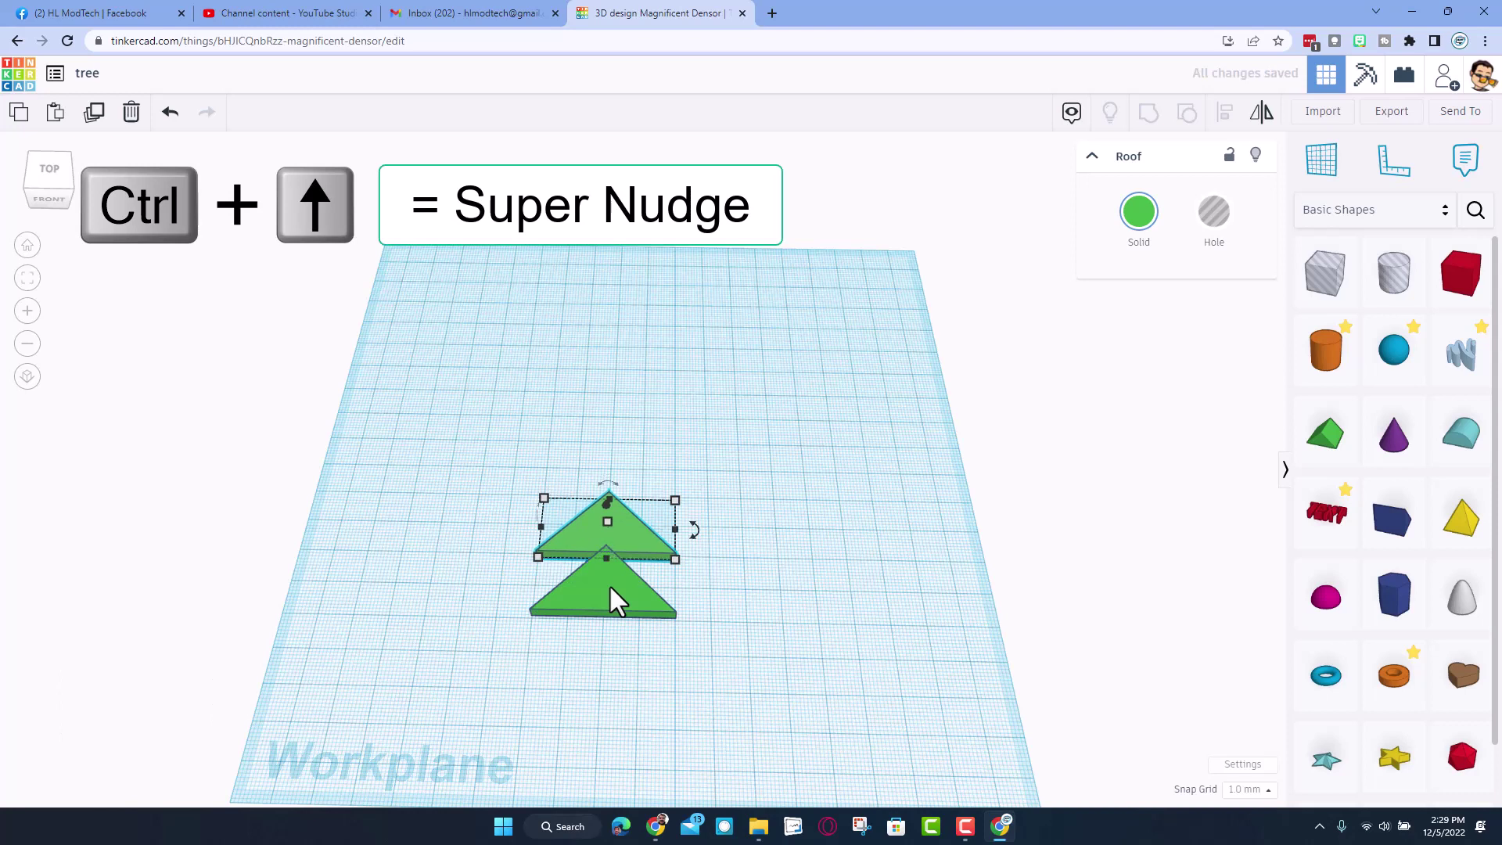
{"action": "key", "text": "Down"}
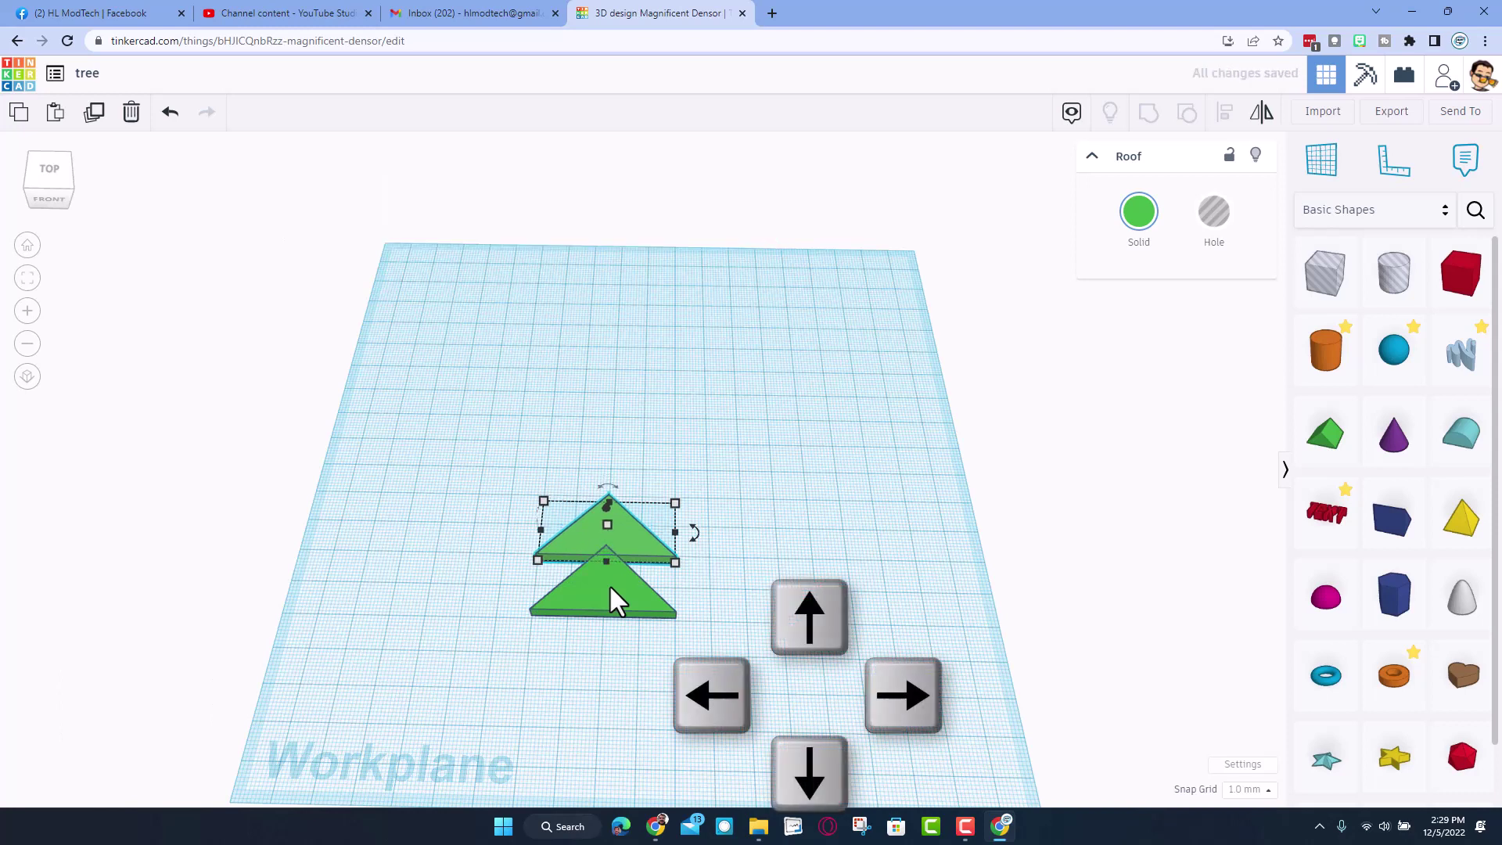
{"action": "key", "text": "Down"}
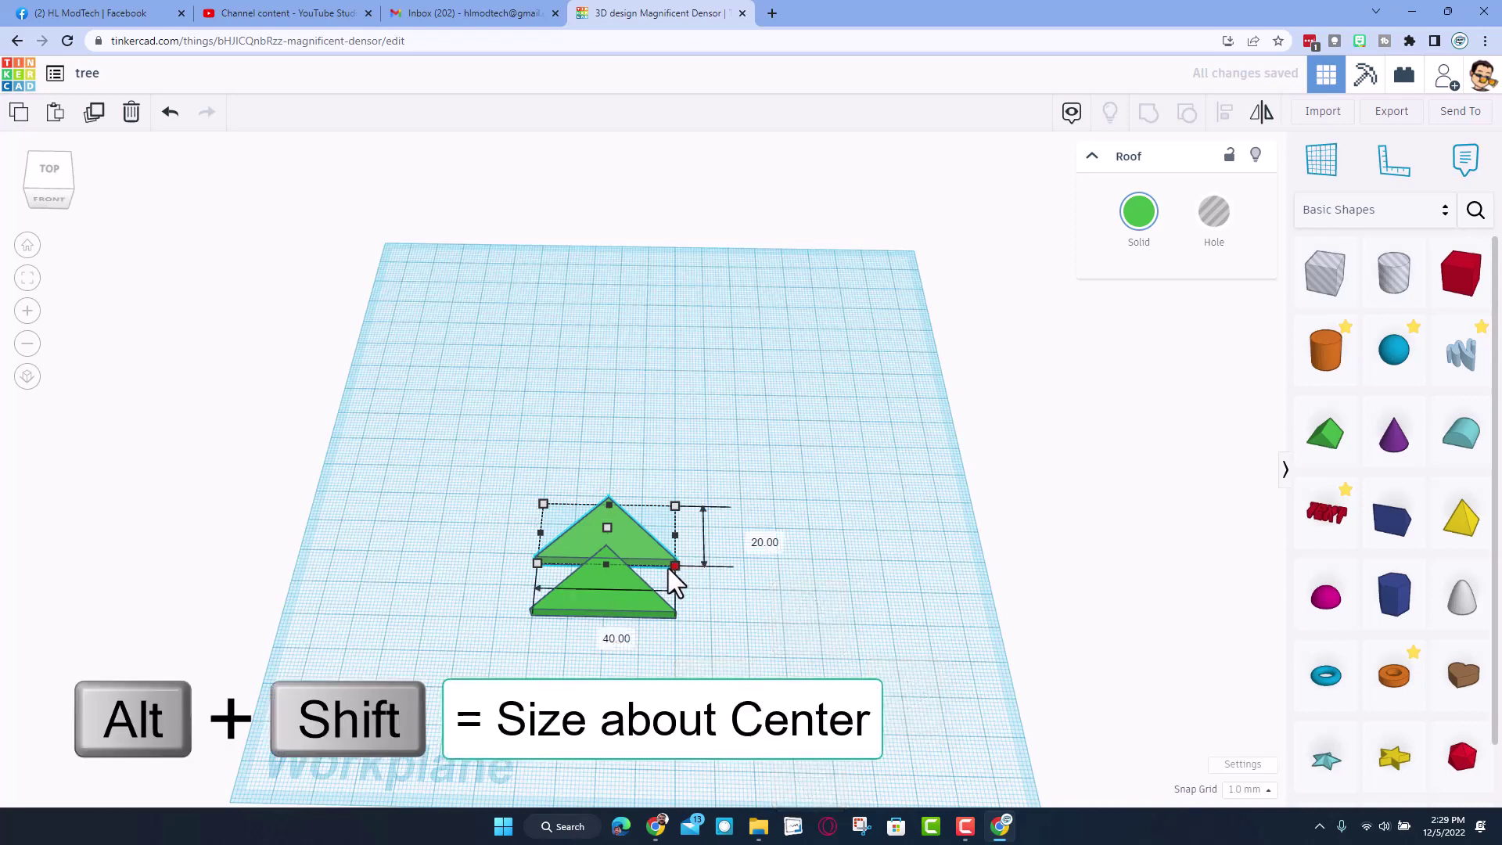
{"action": "left_click_drag", "start_coordinate": [659, 565], "coordinate": [653, 567], "text": "alt+shift"}
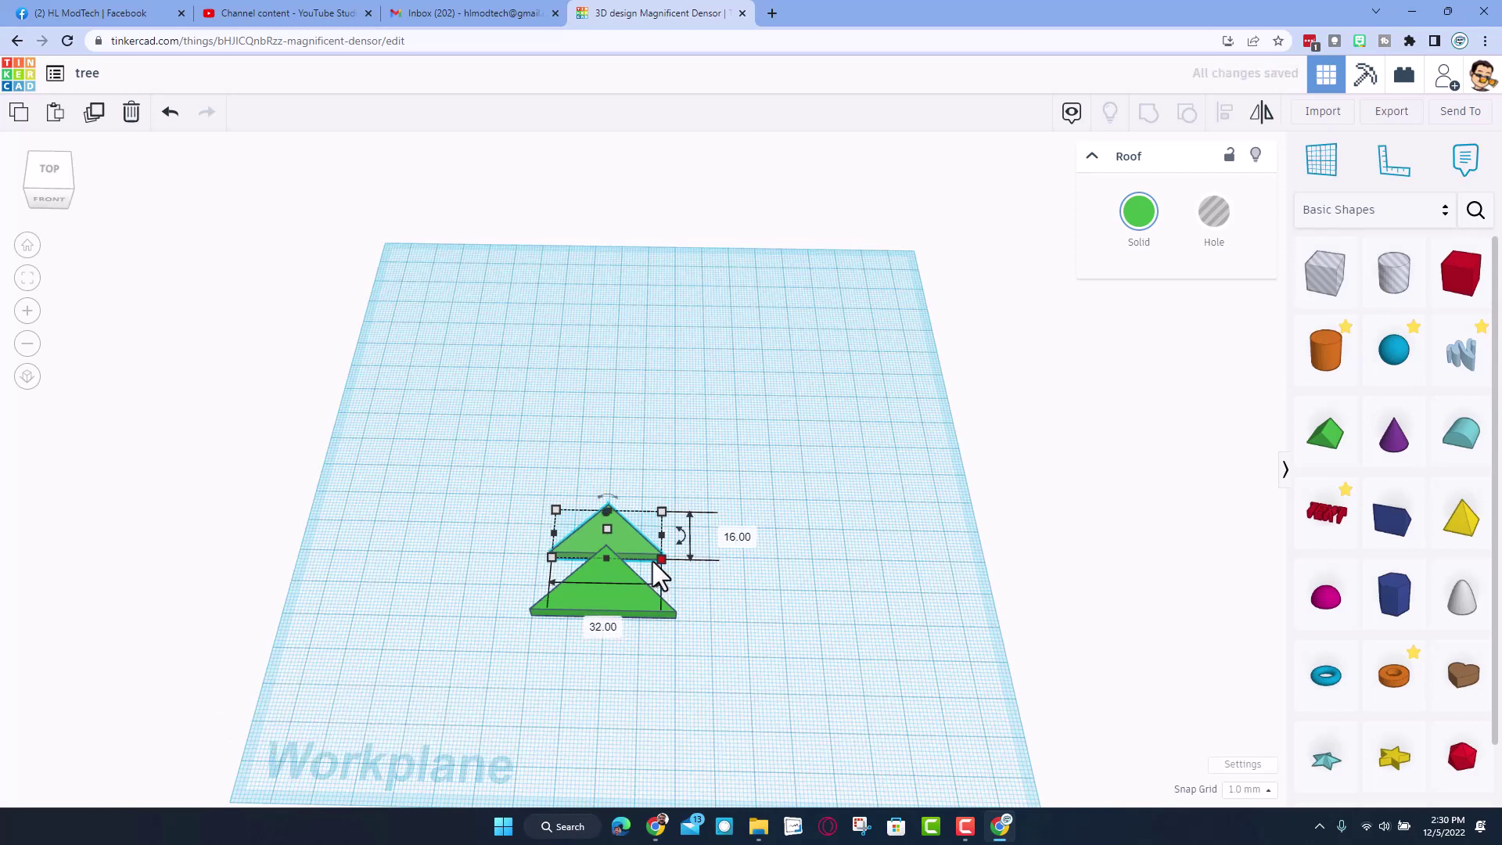
Add two more smaller tiers and nudge the third and top tiers down onto the tiers below
{"action": "key", "text": "ctrl+d"}
{"action": "key", "text": "ctrl+d"}
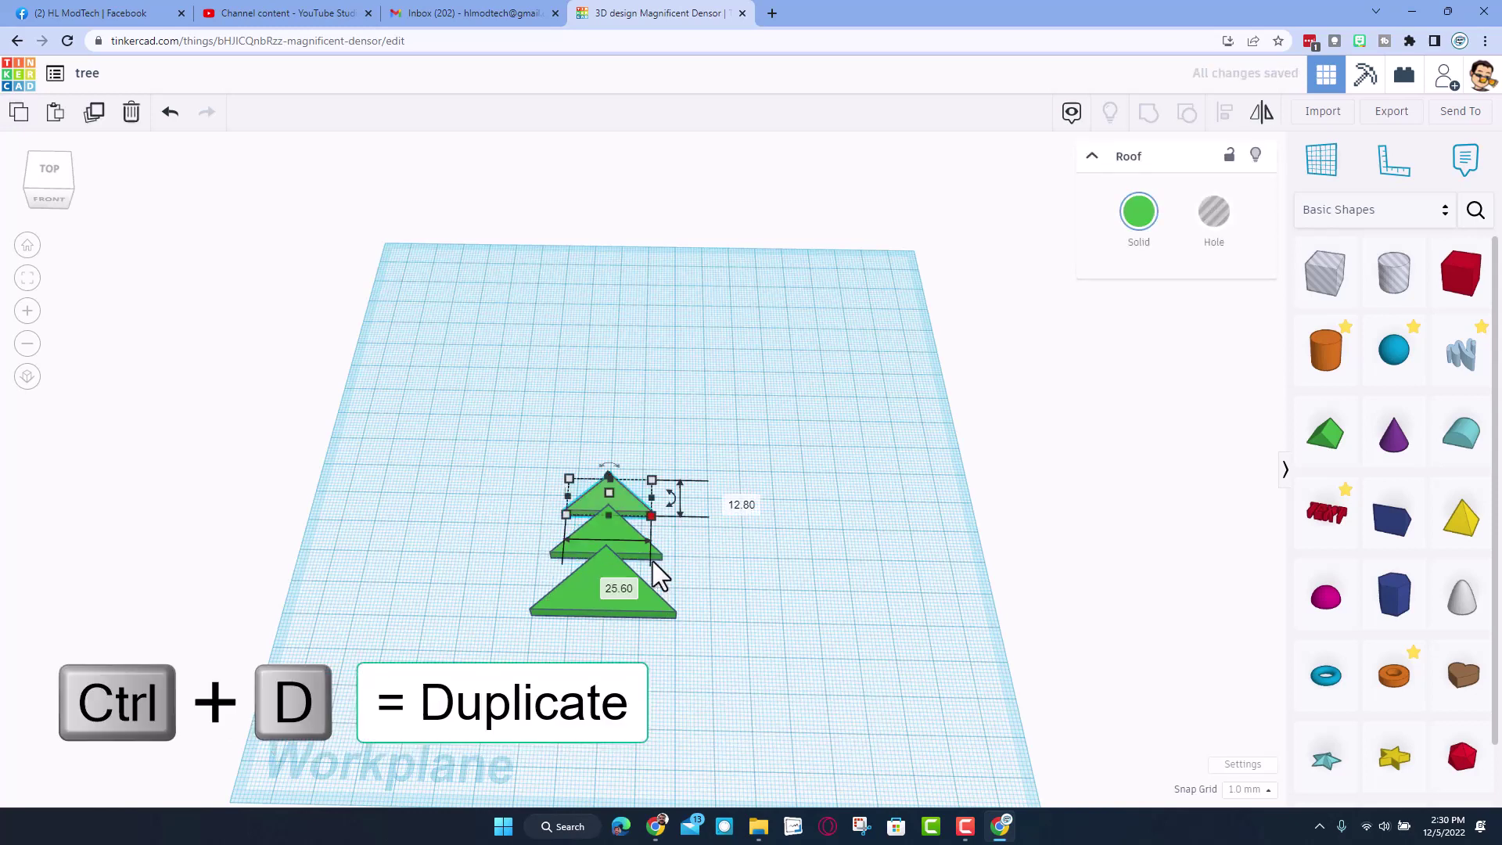
{"action": "key", "text": "ctrl+d"}
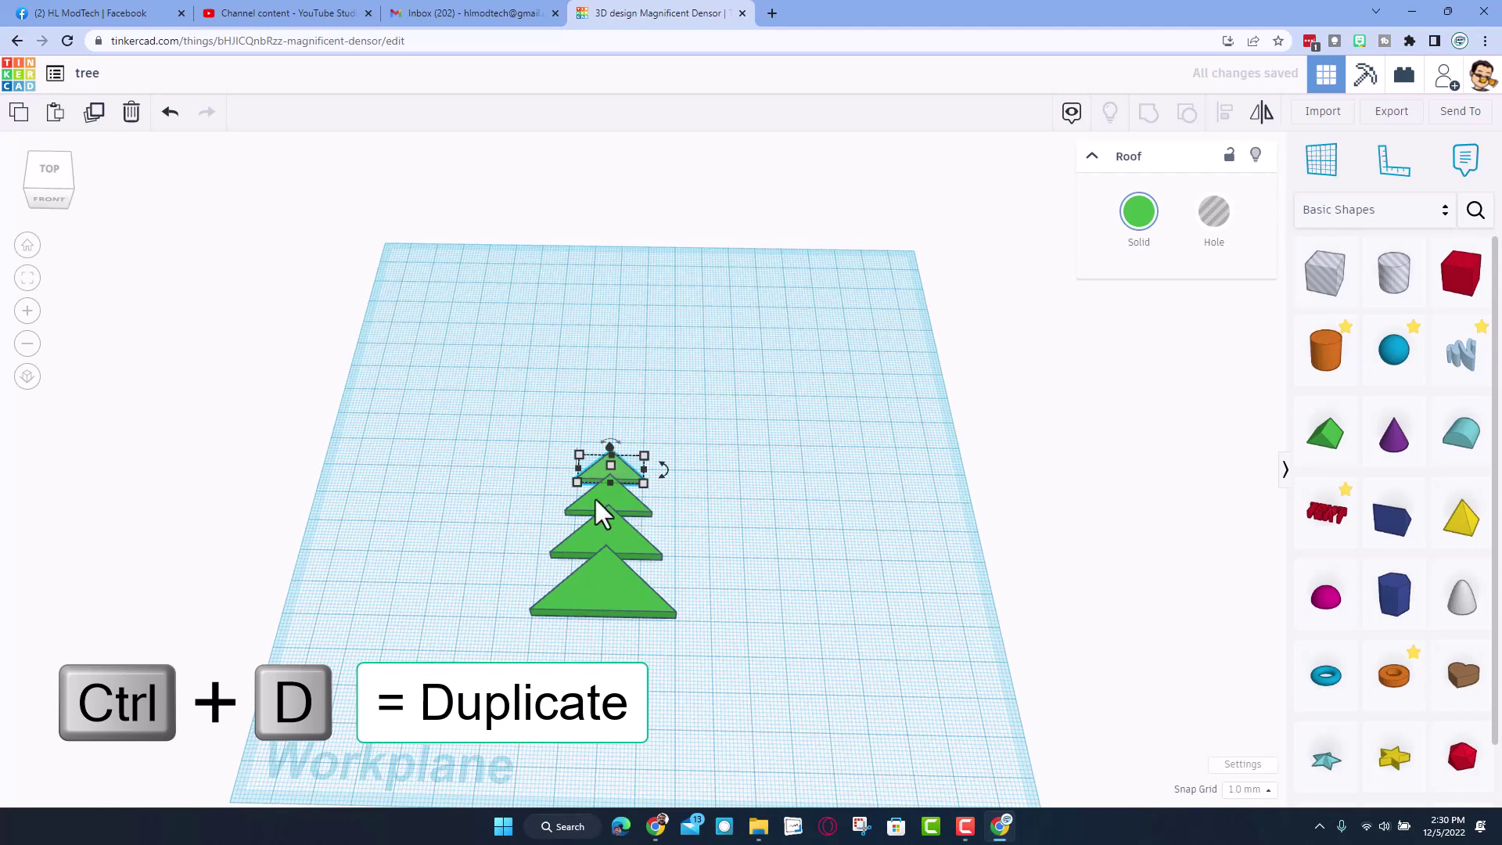
{"action": "left_click", "coordinate": [509, 468]}
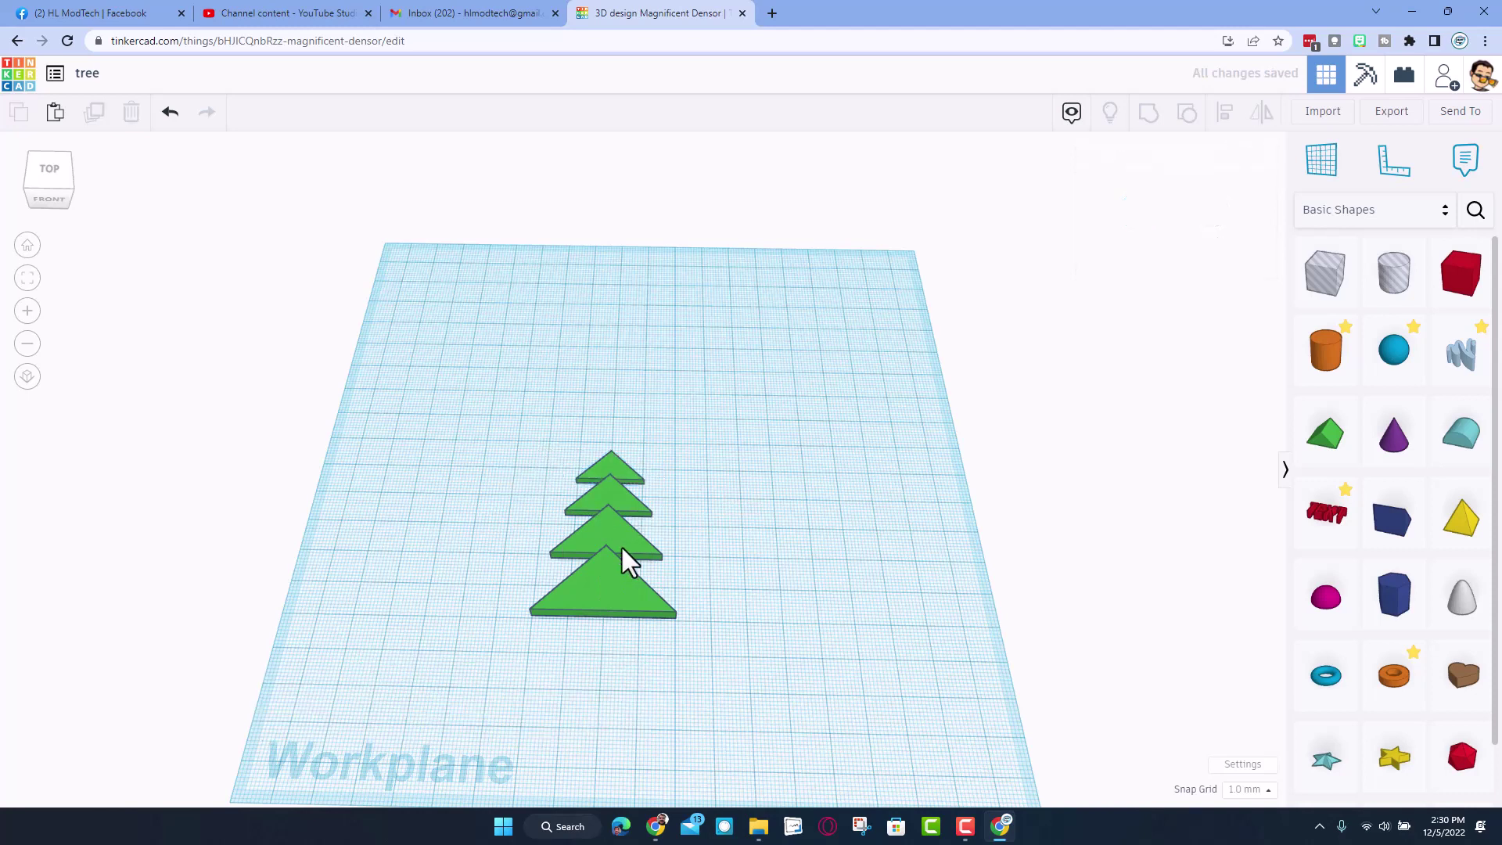
{"action": "left_click", "coordinate": [589, 525]}
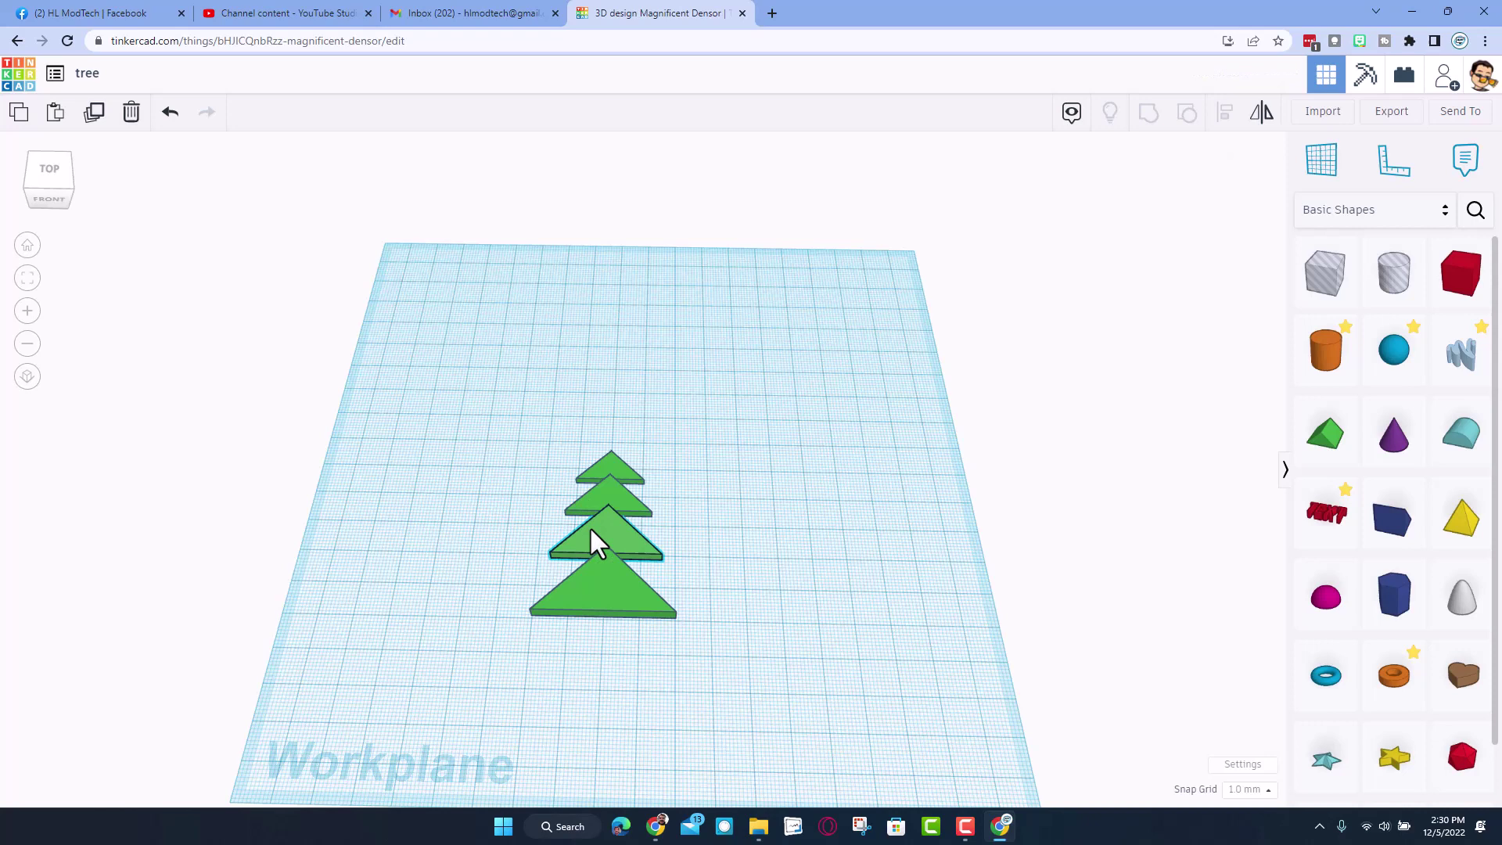
{"action": "left_click_drag", "start_coordinate": [592, 523], "coordinate": [609, 499]}
{"action": "key", "text": "Down"}
{"action": "key", "text": "Down"}
{"action": "key", "text": "Down"}
{"action": "key", "text": "Down"}
{"action": "key", "text": "Down"}
{"action": "key", "text": "Down"}
{"action": "key", "text": "Down"}
{"action": "key", "text": "Down"}
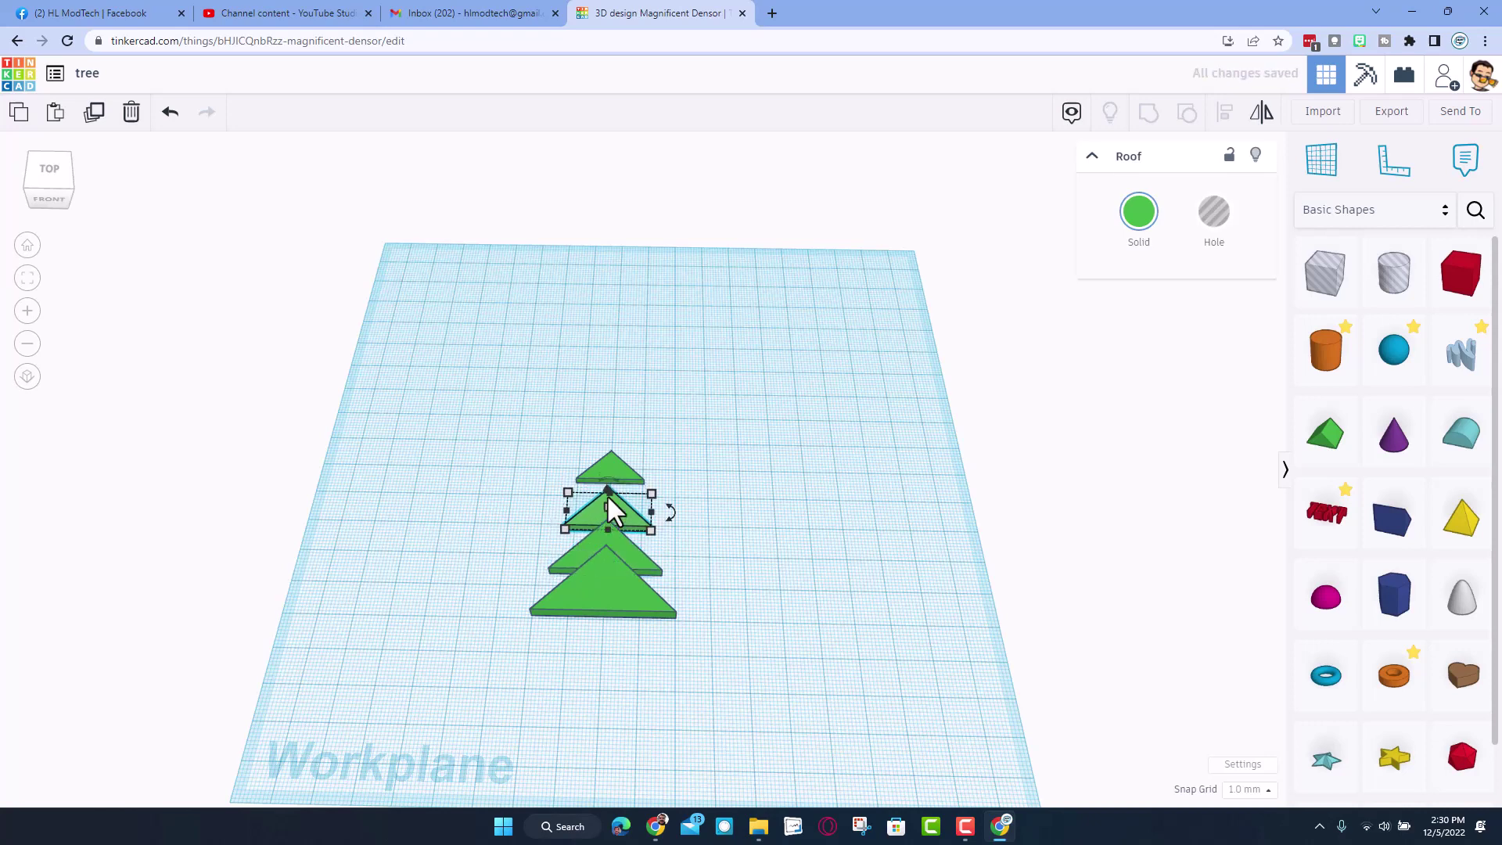
{"action": "left_click", "coordinate": [618, 471]}
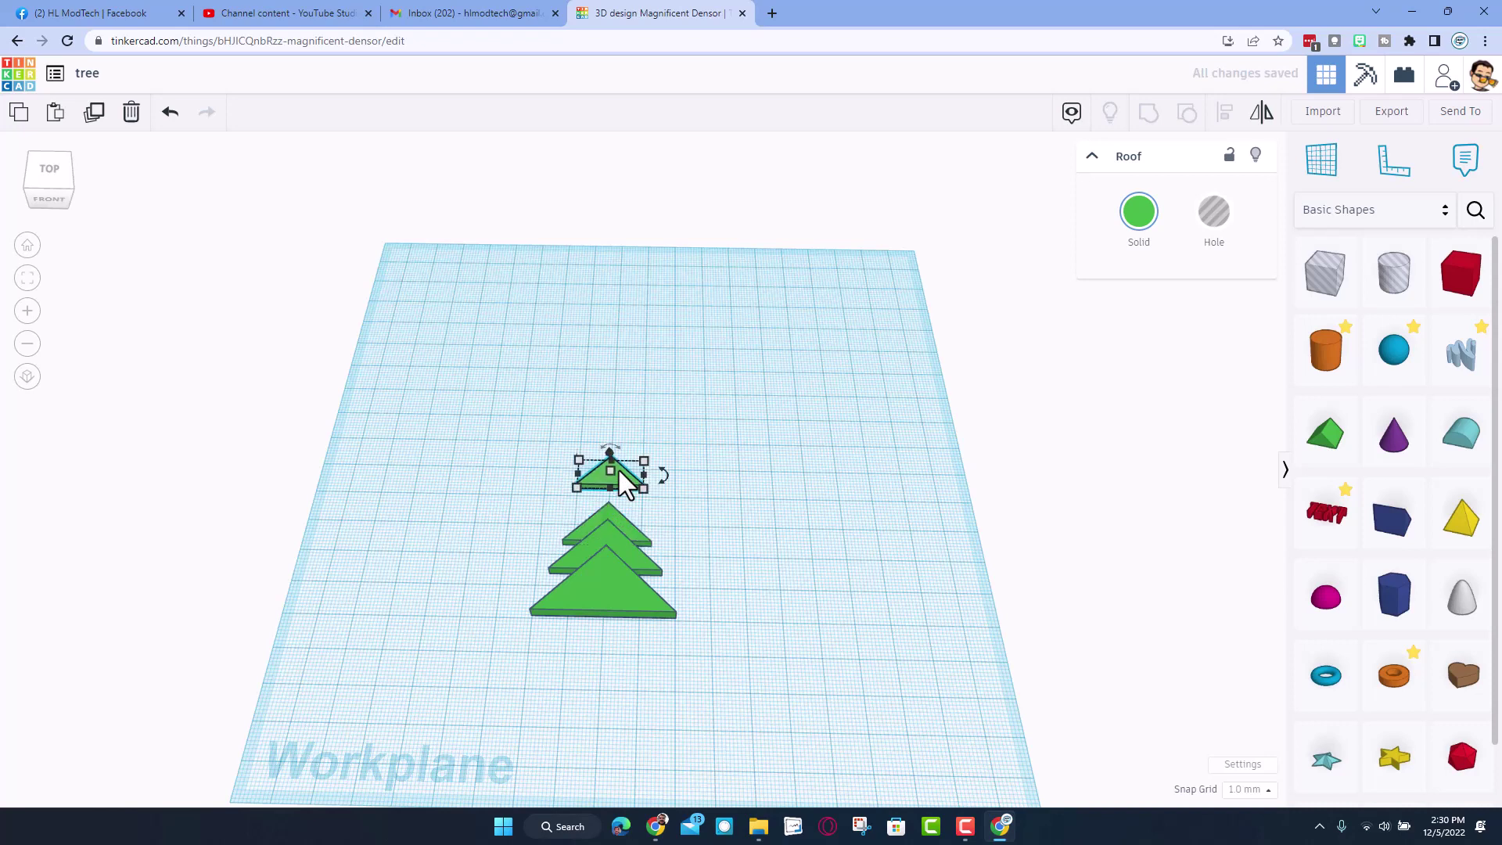
{"action": "key", "text": "Down"}
{"action": "key", "text": "Down"}
{"action": "key", "text": "Down"}
{"action": "key", "text": "Down"}
{"action": "key", "text": "Down"}
{"action": "key", "text": "Down"}
{"action": "key", "text": "Down"}
{"action": "key", "text": "Down"}
{"action": "key", "text": "Down"}
{"action": "key", "text": "Down"}
{"action": "key", "text": "Down"}
{"action": "key", "text": "Down"}
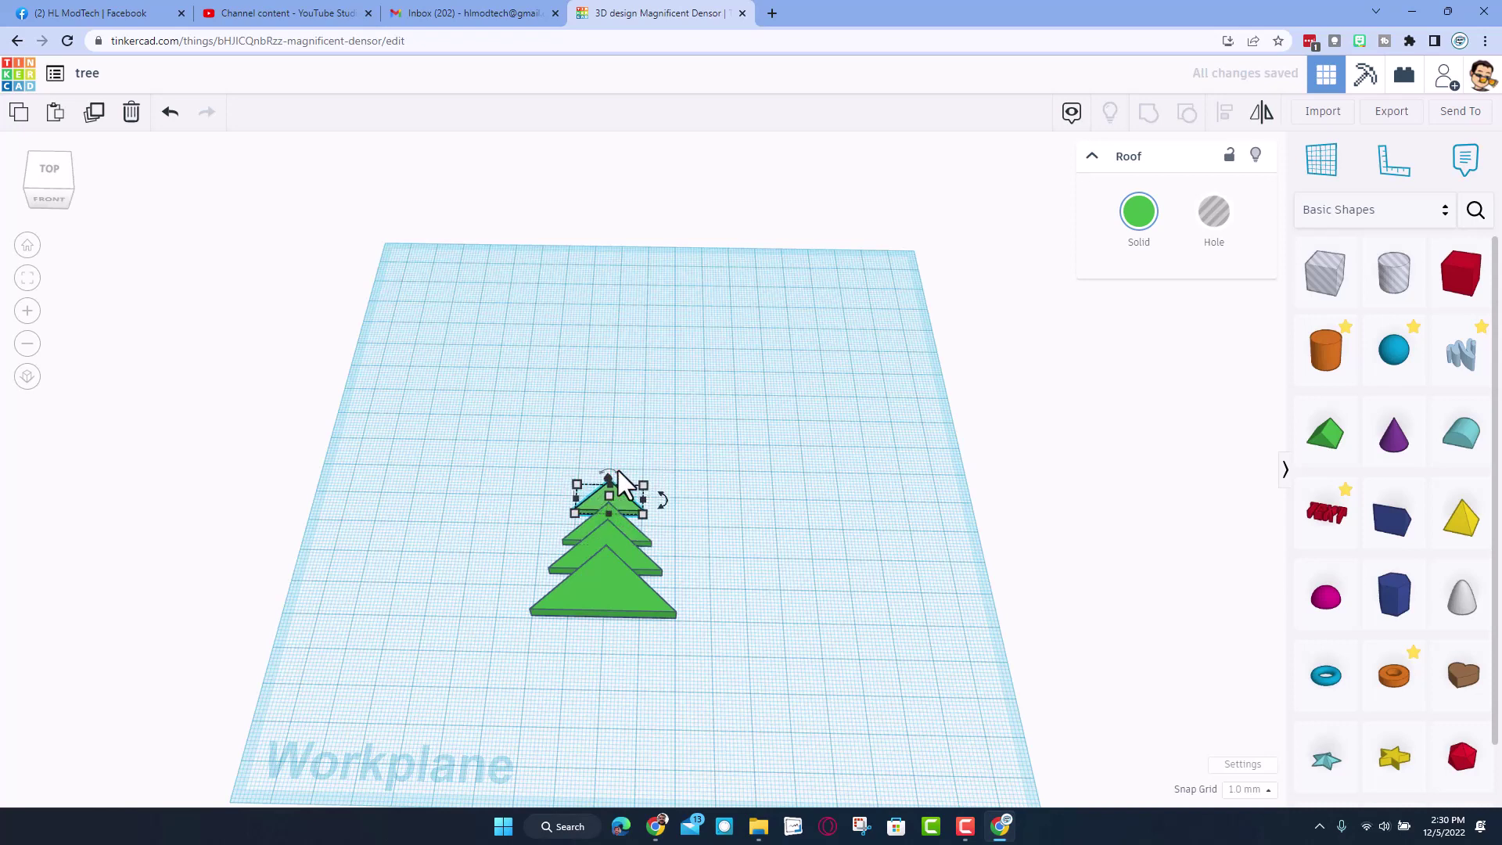
{"action": "left_click", "coordinate": [487, 468]}
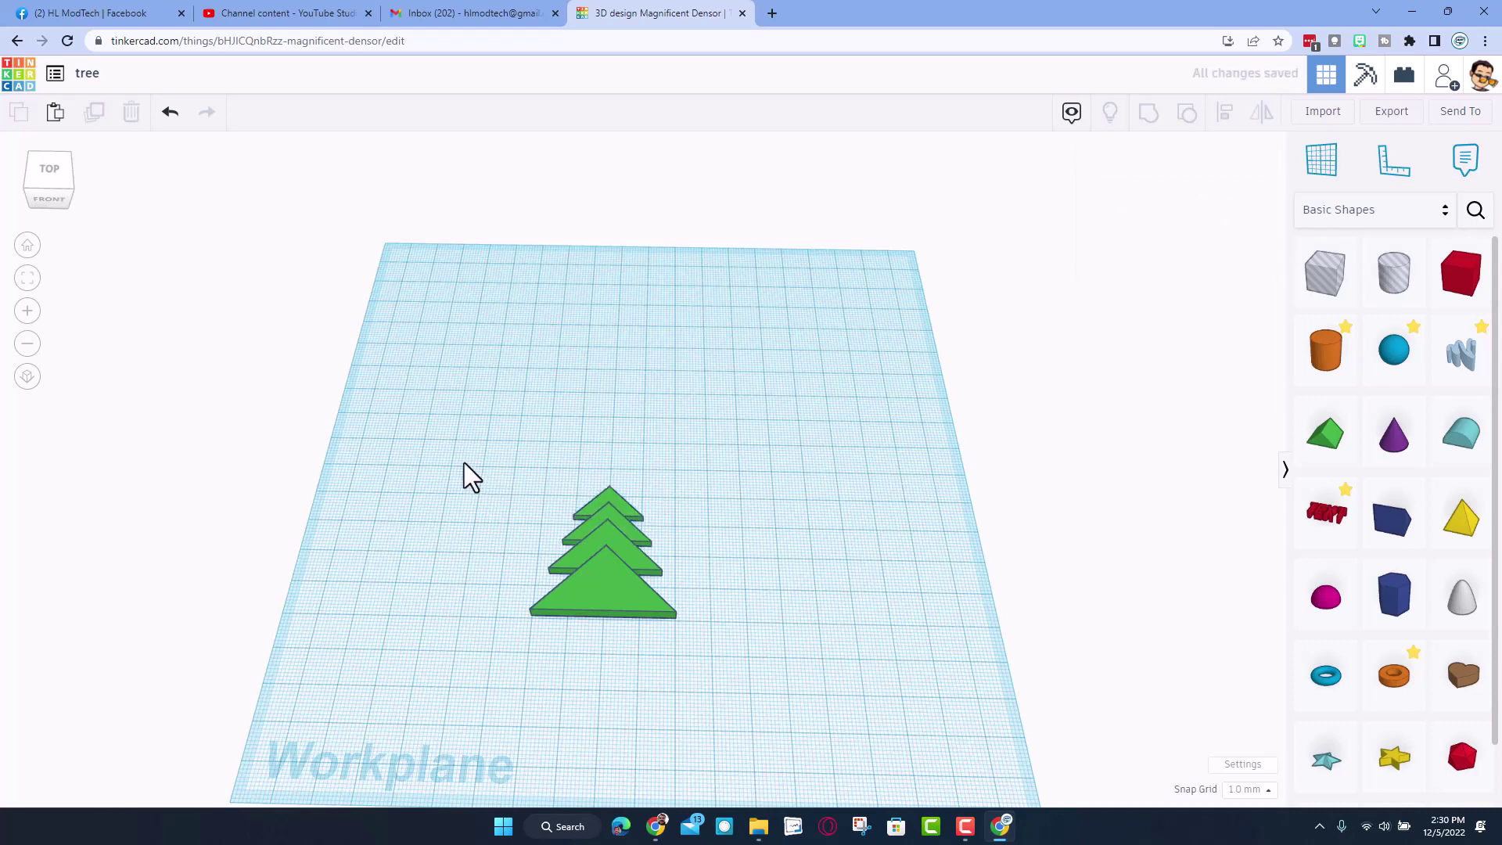
Set the second roof tier's height to 4 mm
{"action": "left_click", "coordinate": [608, 593]}
{"action": "right_click_drag", "start_coordinate": [787, 632], "coordinate": [532, 471]}
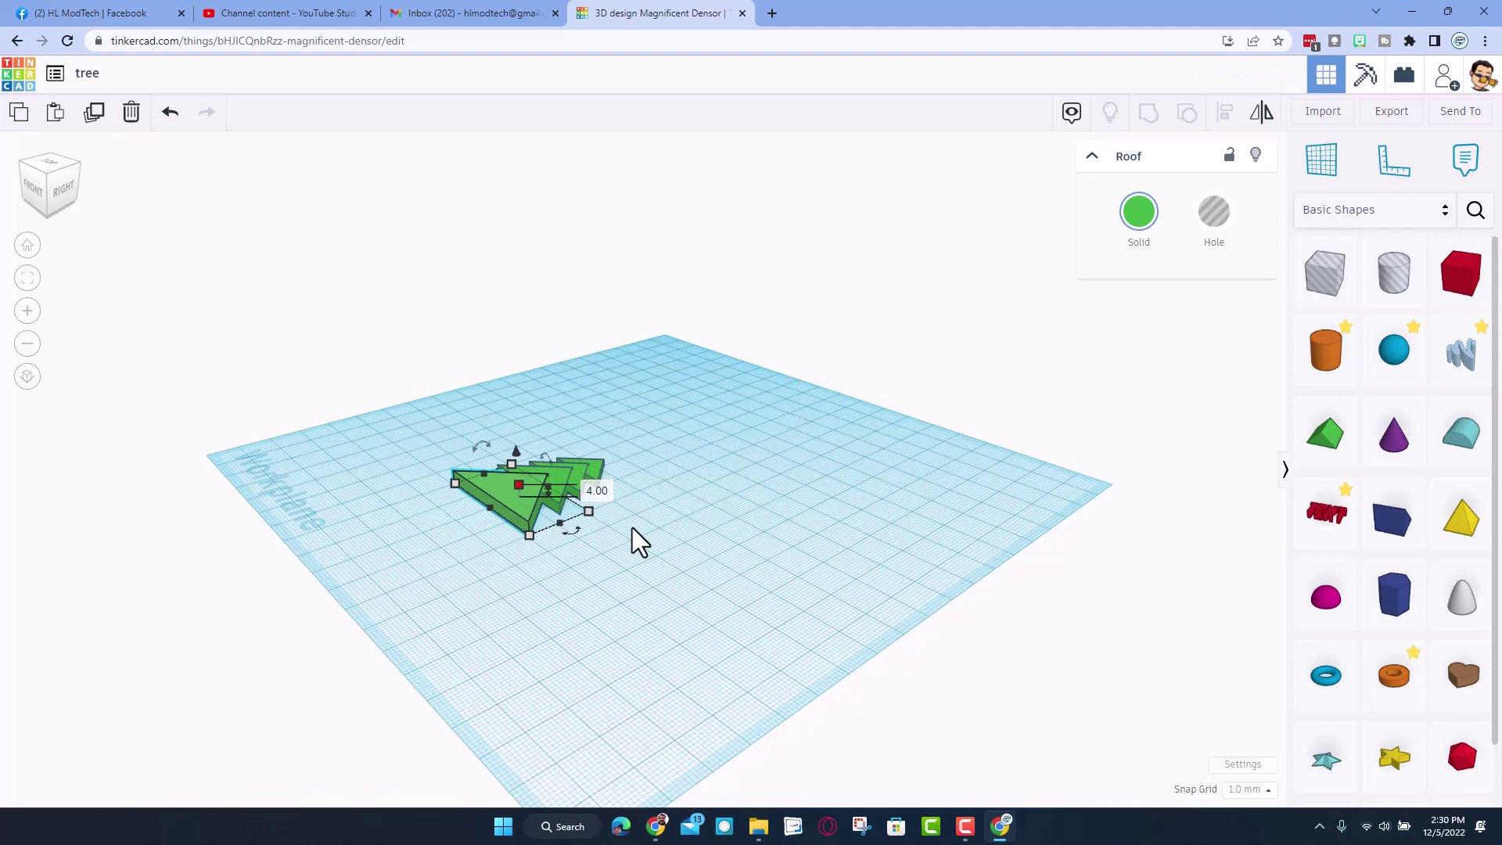
{"action": "left_click", "coordinate": [607, 510]}
{"action": "left_click", "coordinate": [562, 488]}
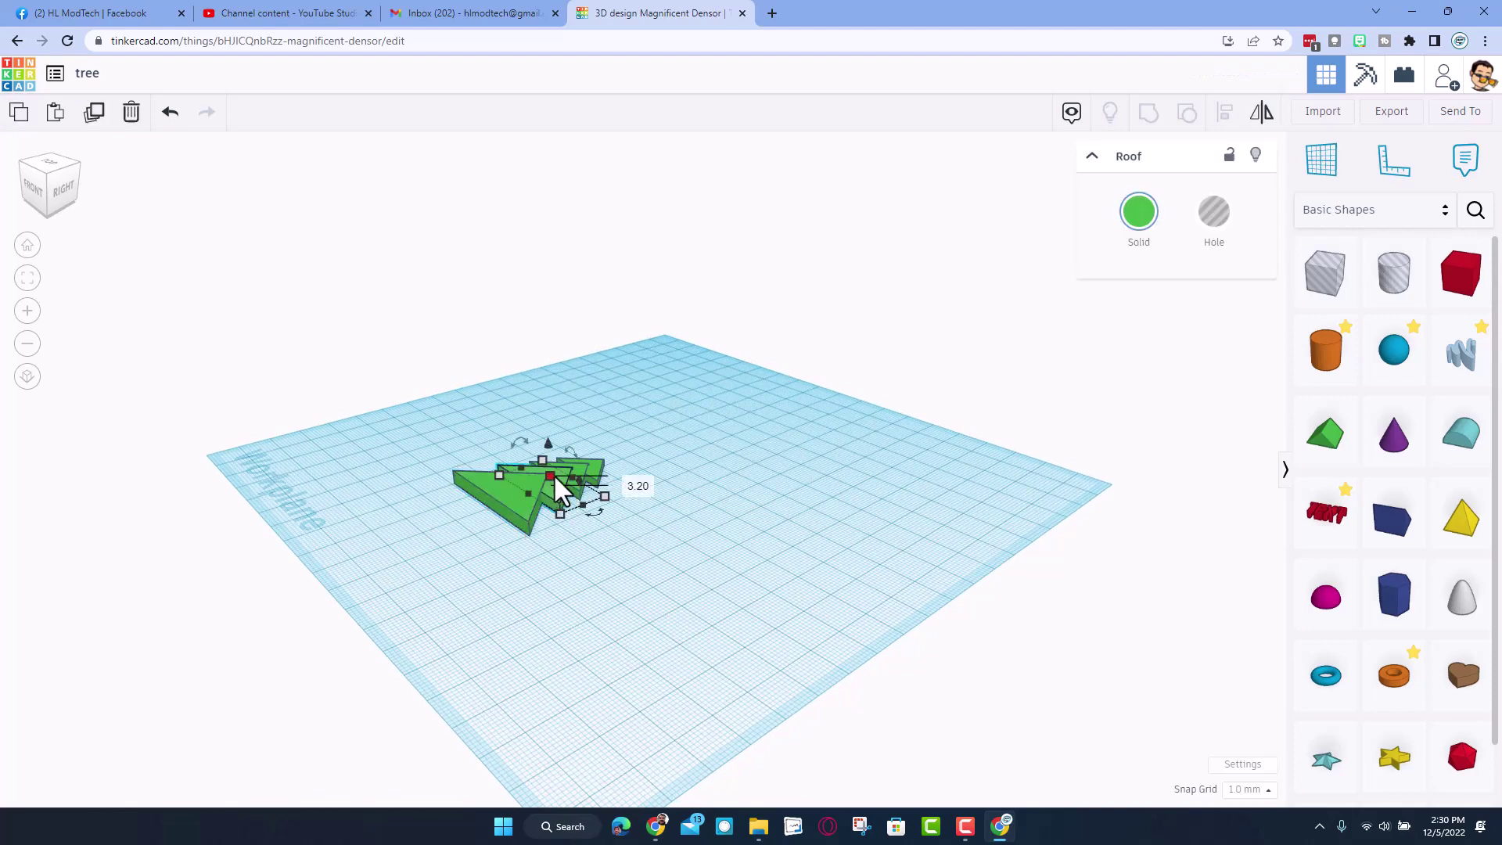
{"action": "left_click", "coordinate": [627, 481]}
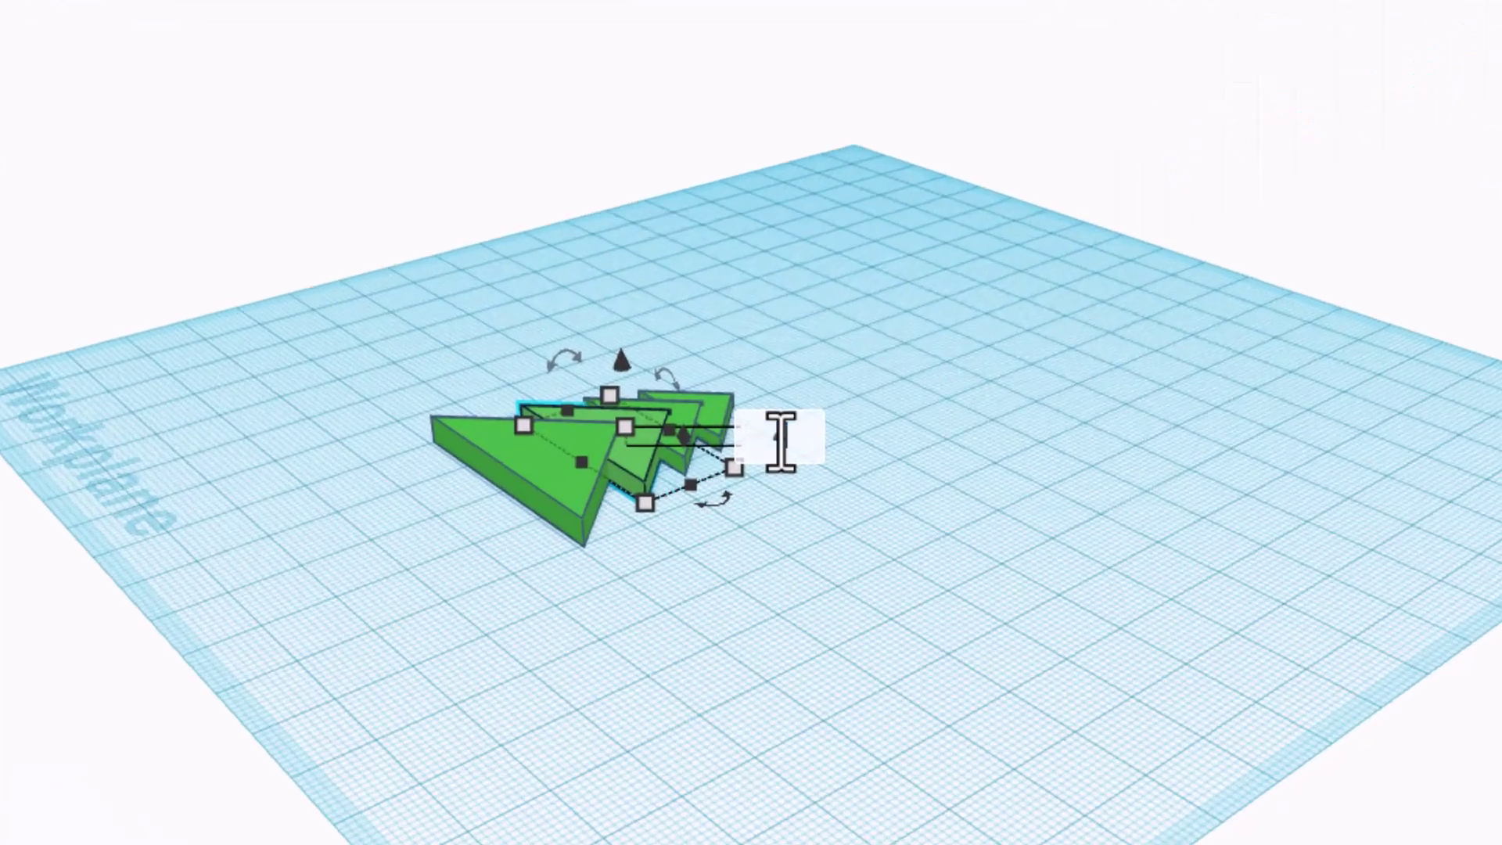
{"action": "type", "text": "4"}
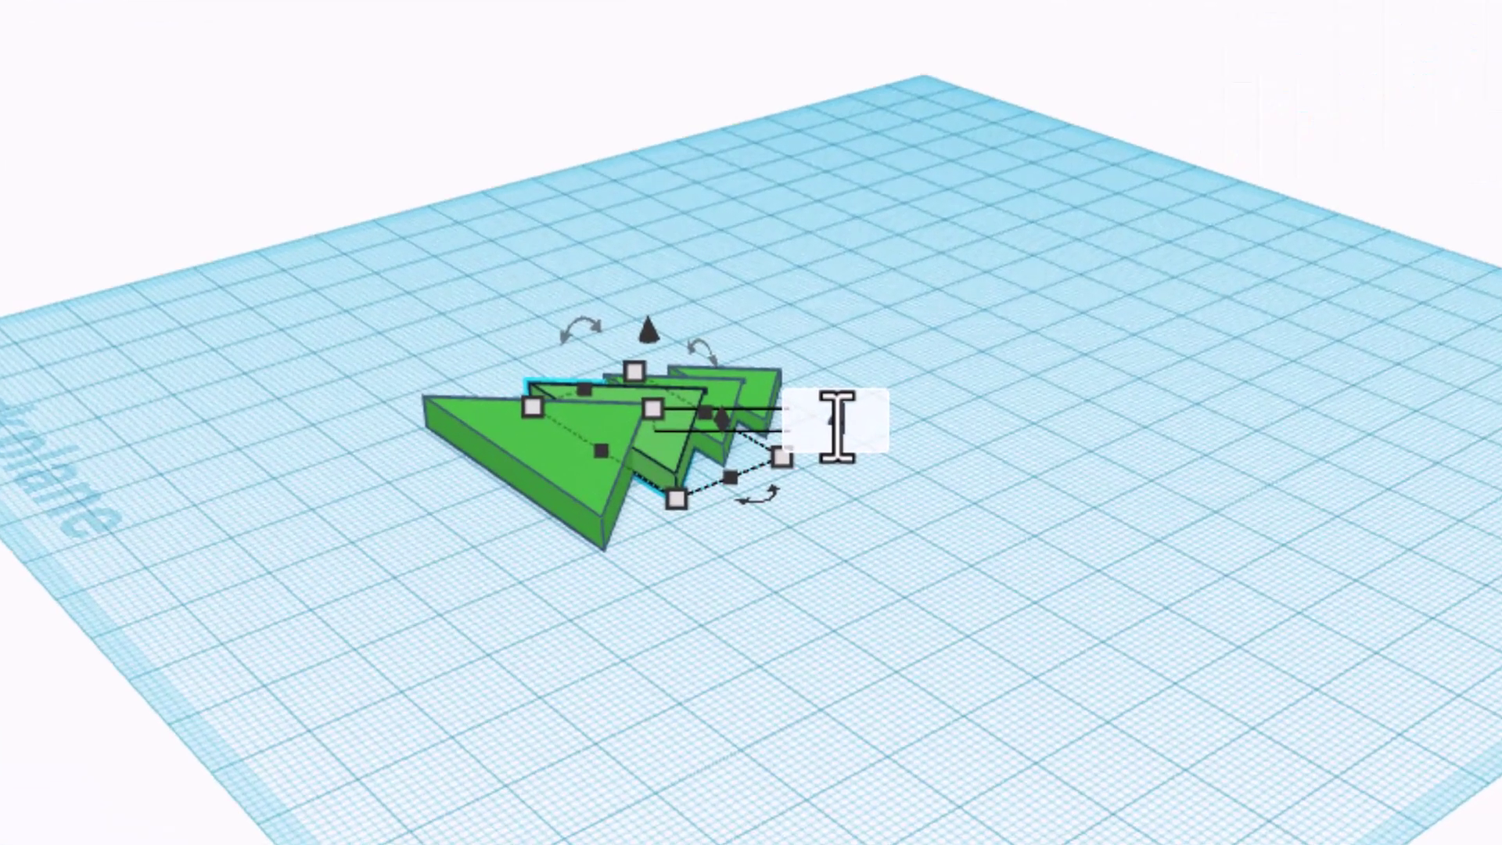
{"action": "key", "text": "Return"}
{"action": "left_click", "coordinate": [1009, 460]}
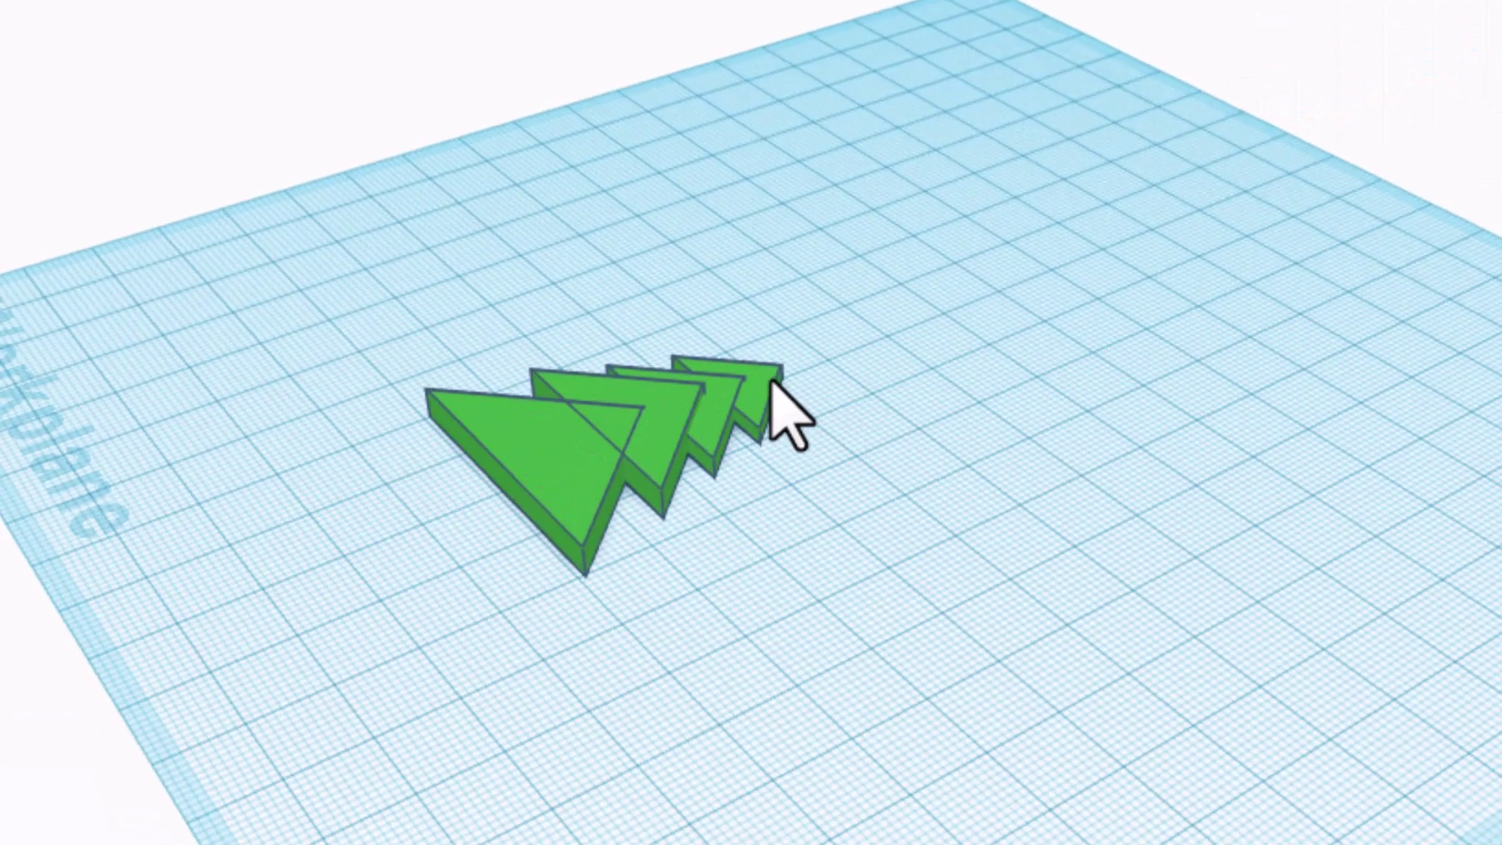
Set the third and top tiers' heights to 4 mm as well
{"action": "left_click", "coordinate": [696, 405]}
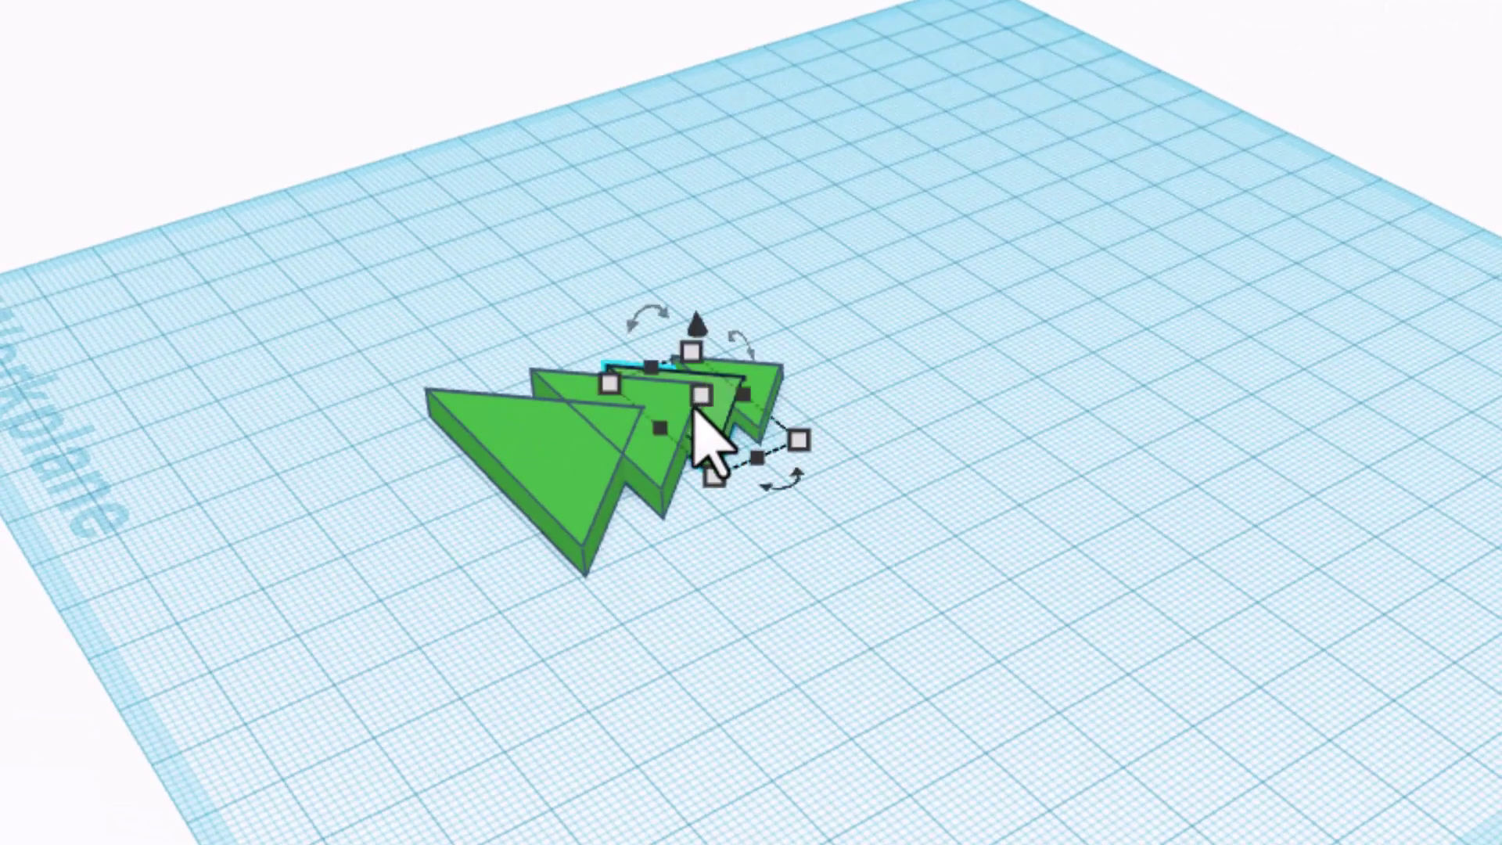
{"action": "mouse_move", "coordinate": [776, 406]}
{"action": "left_click", "coordinate": [890, 405]}
{"action": "type", "text": "4"}
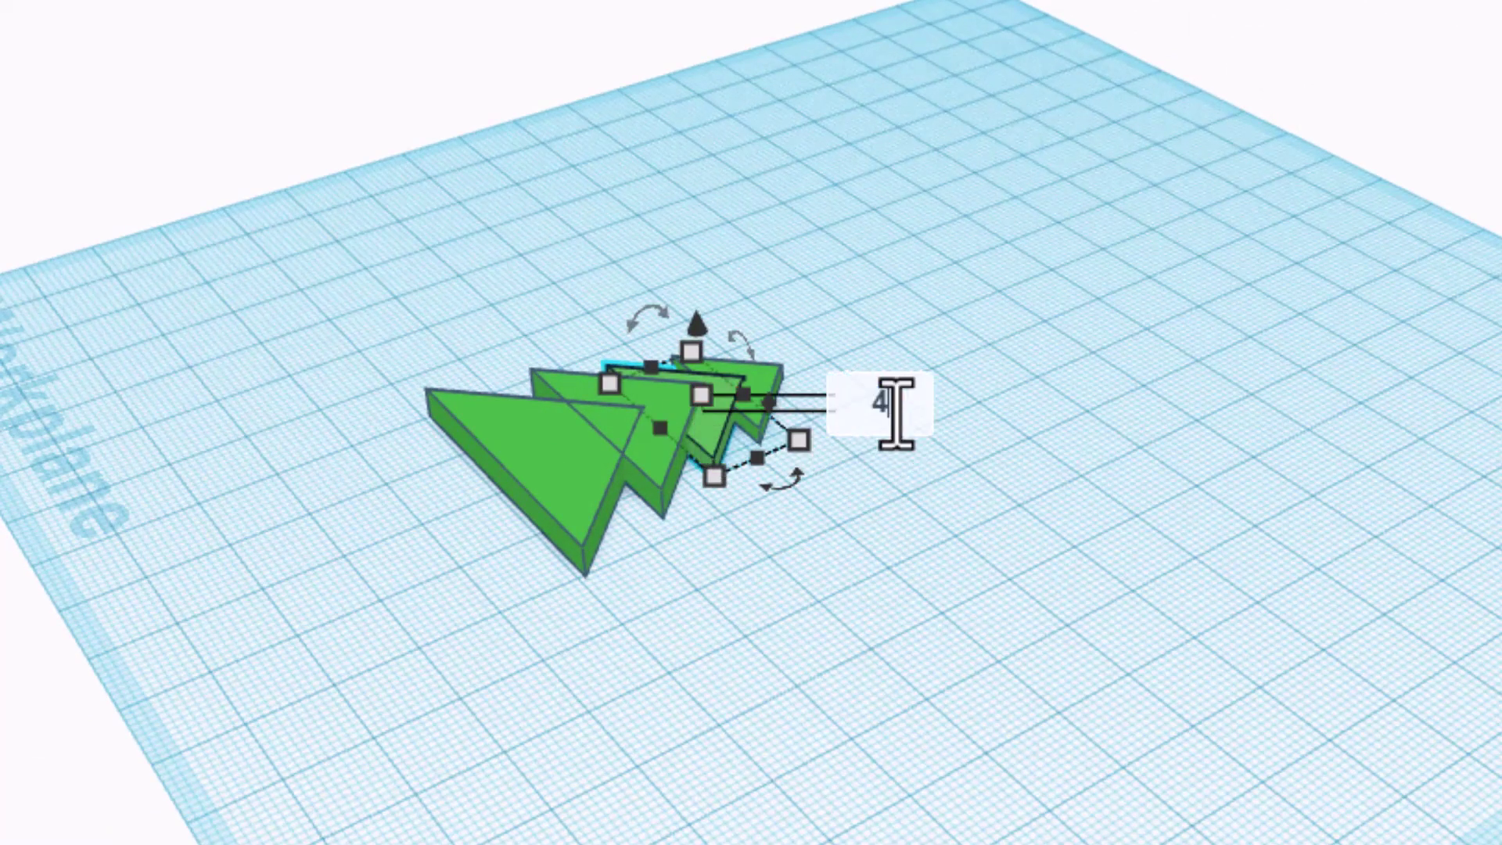
{"action": "key", "text": "Return"}
{"action": "scroll", "coordinate": [814, 360], "scroll_direction": "up", "scroll_amount": 3}
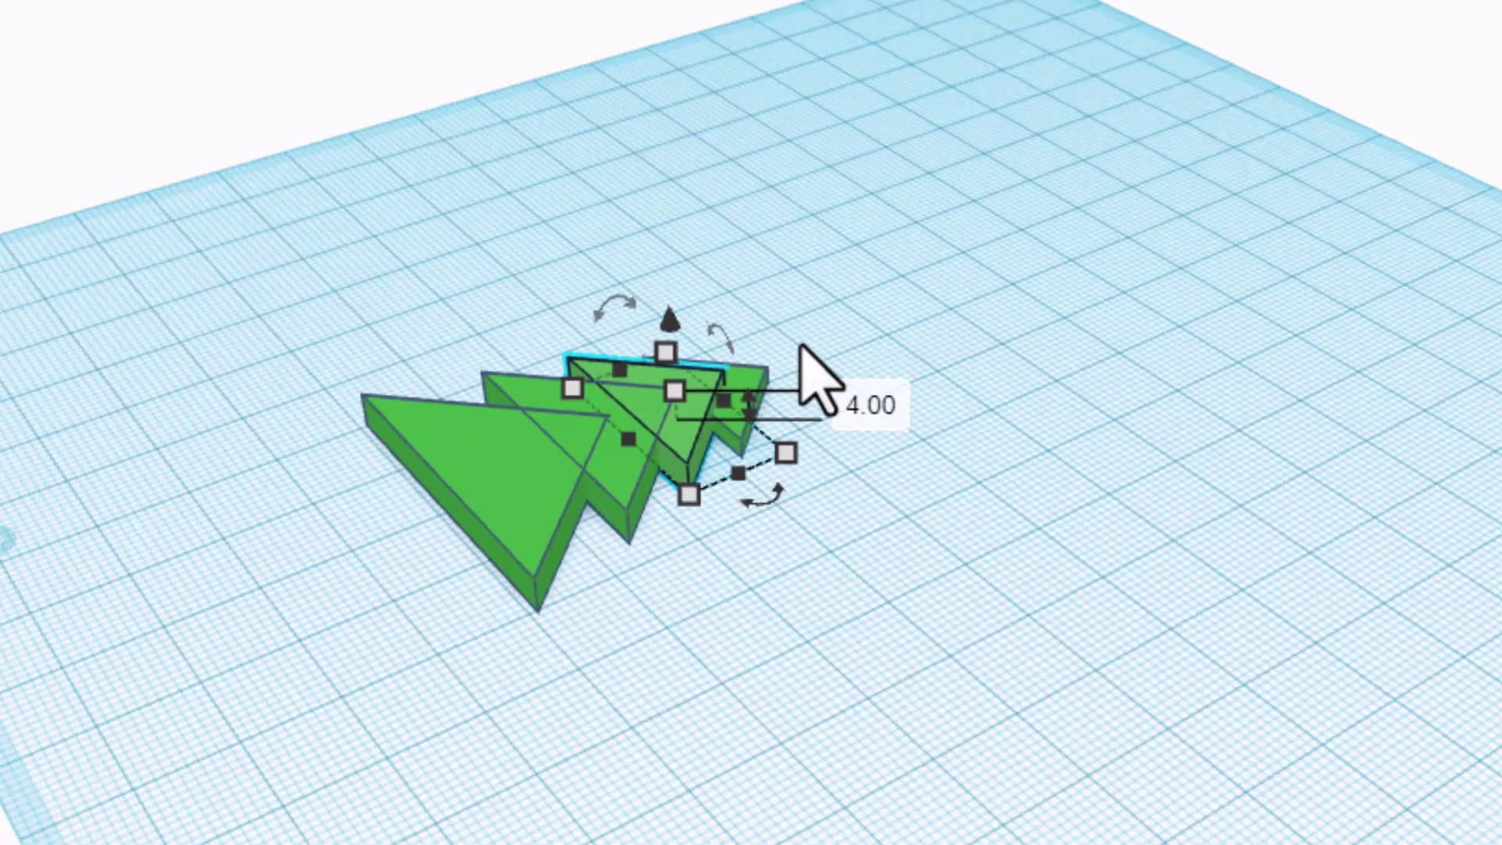
{"action": "scroll", "coordinate": [802, 387], "scroll_direction": "up", "scroll_amount": 2}
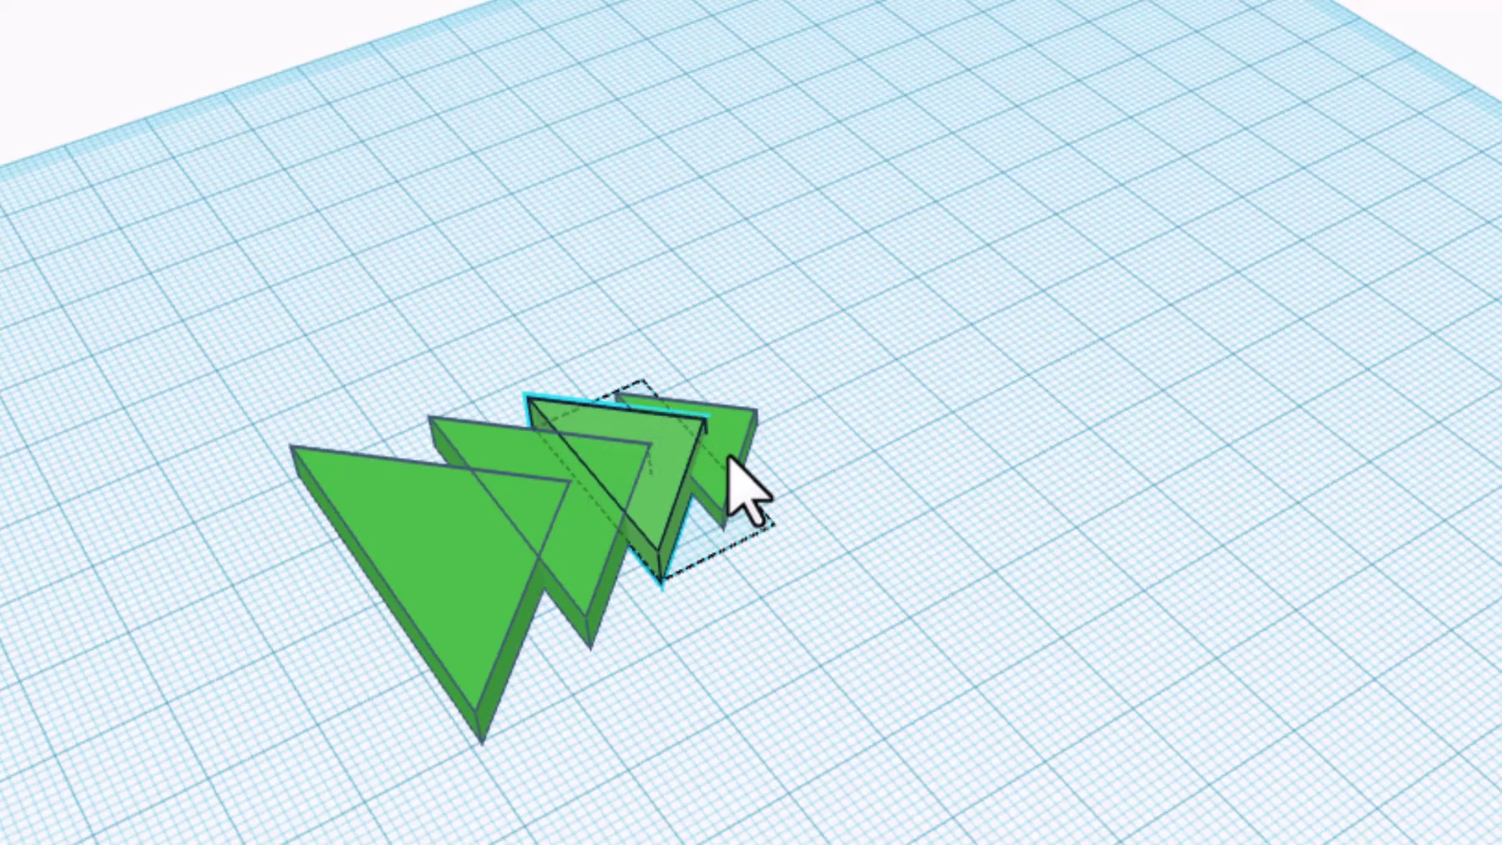
{"action": "mouse_move", "coordinate": [712, 453]}
{"action": "left_click", "coordinate": [896, 436]}
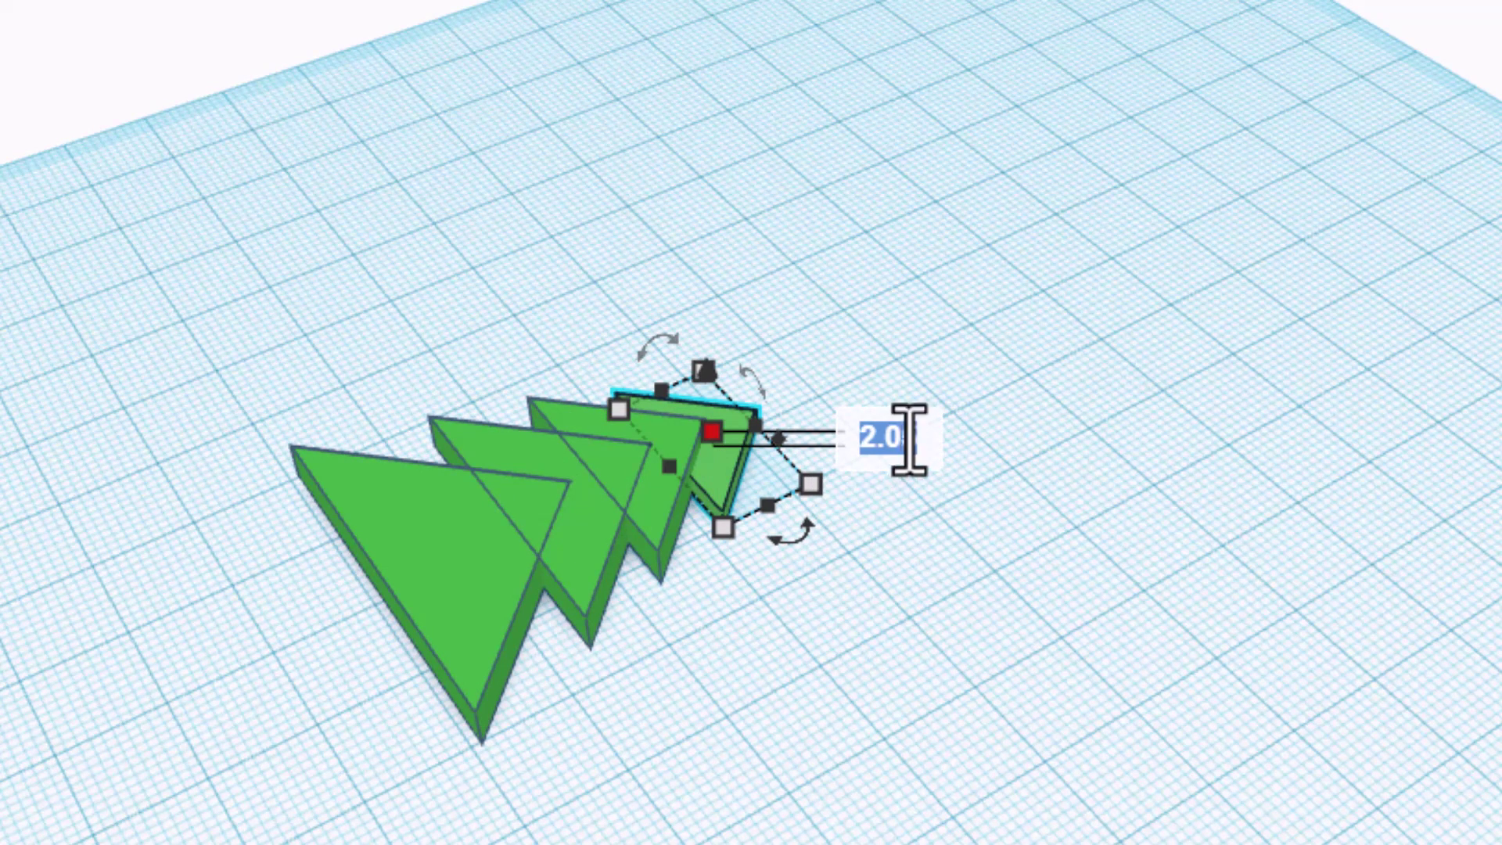
{"action": "type", "text": "4"}
{"action": "key", "text": "Return"}
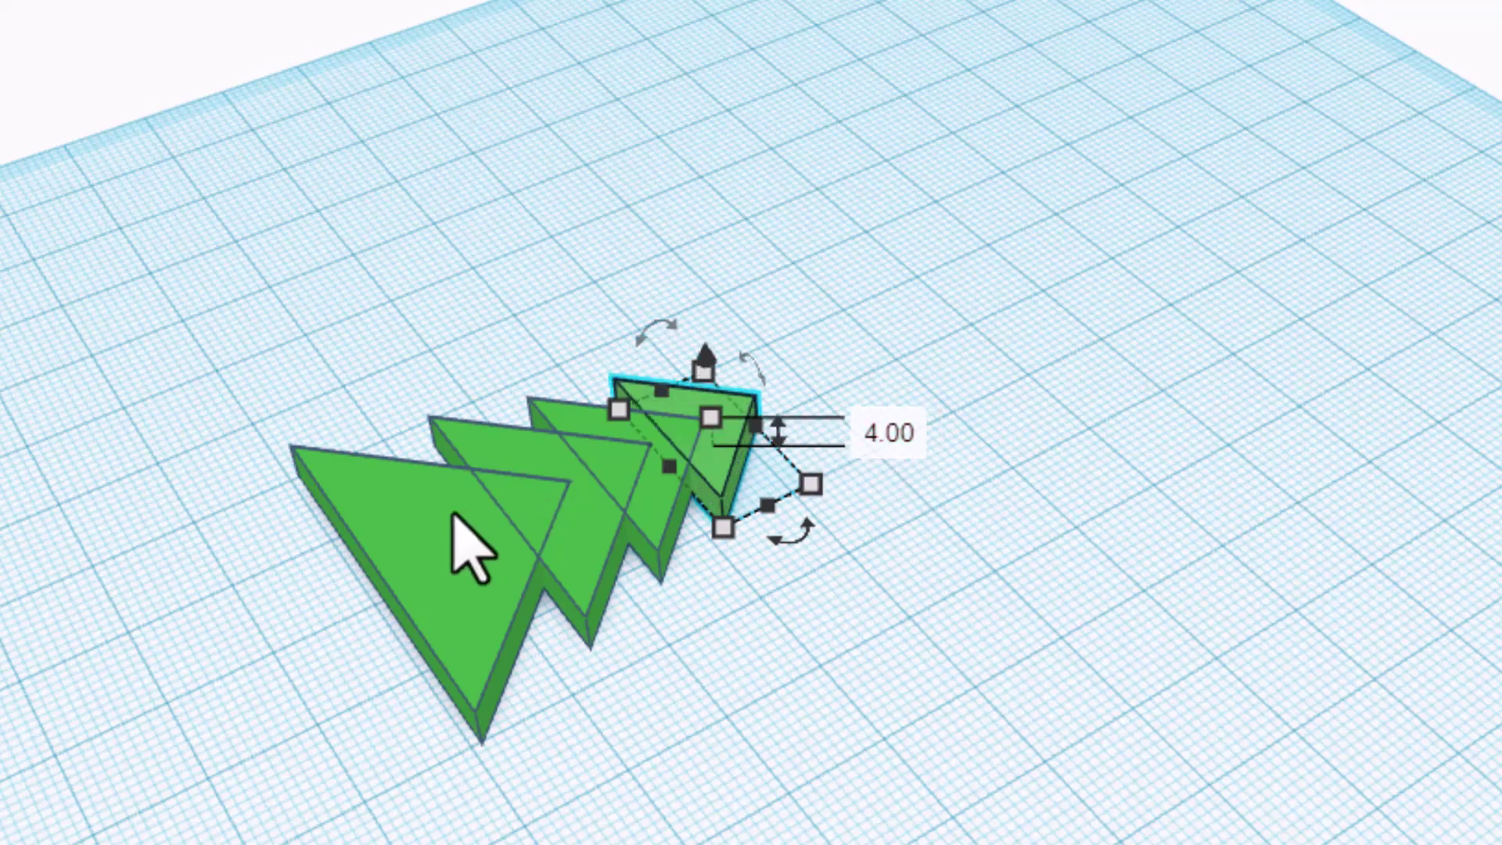
From a top-down view, select all four green tiers and group them into one tree
{"action": "left_click", "coordinate": [245, 636]}
{"action": "right_click_drag", "start_coordinate": [244, 637], "coordinate": [598, 653]}
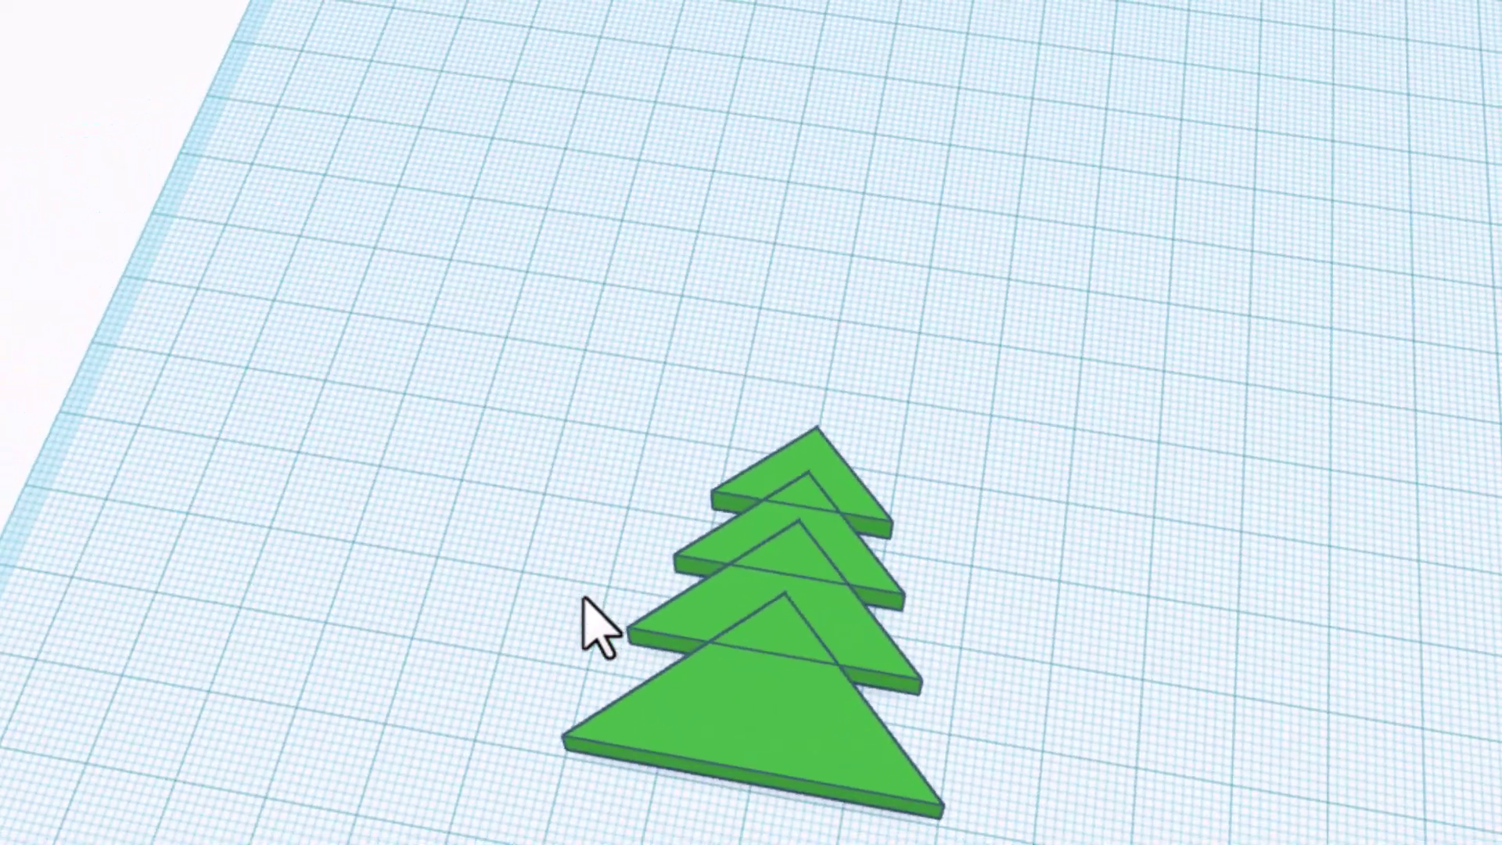
{"action": "left_click_drag", "start_coordinate": [456, 374], "coordinate": [961, 780]}
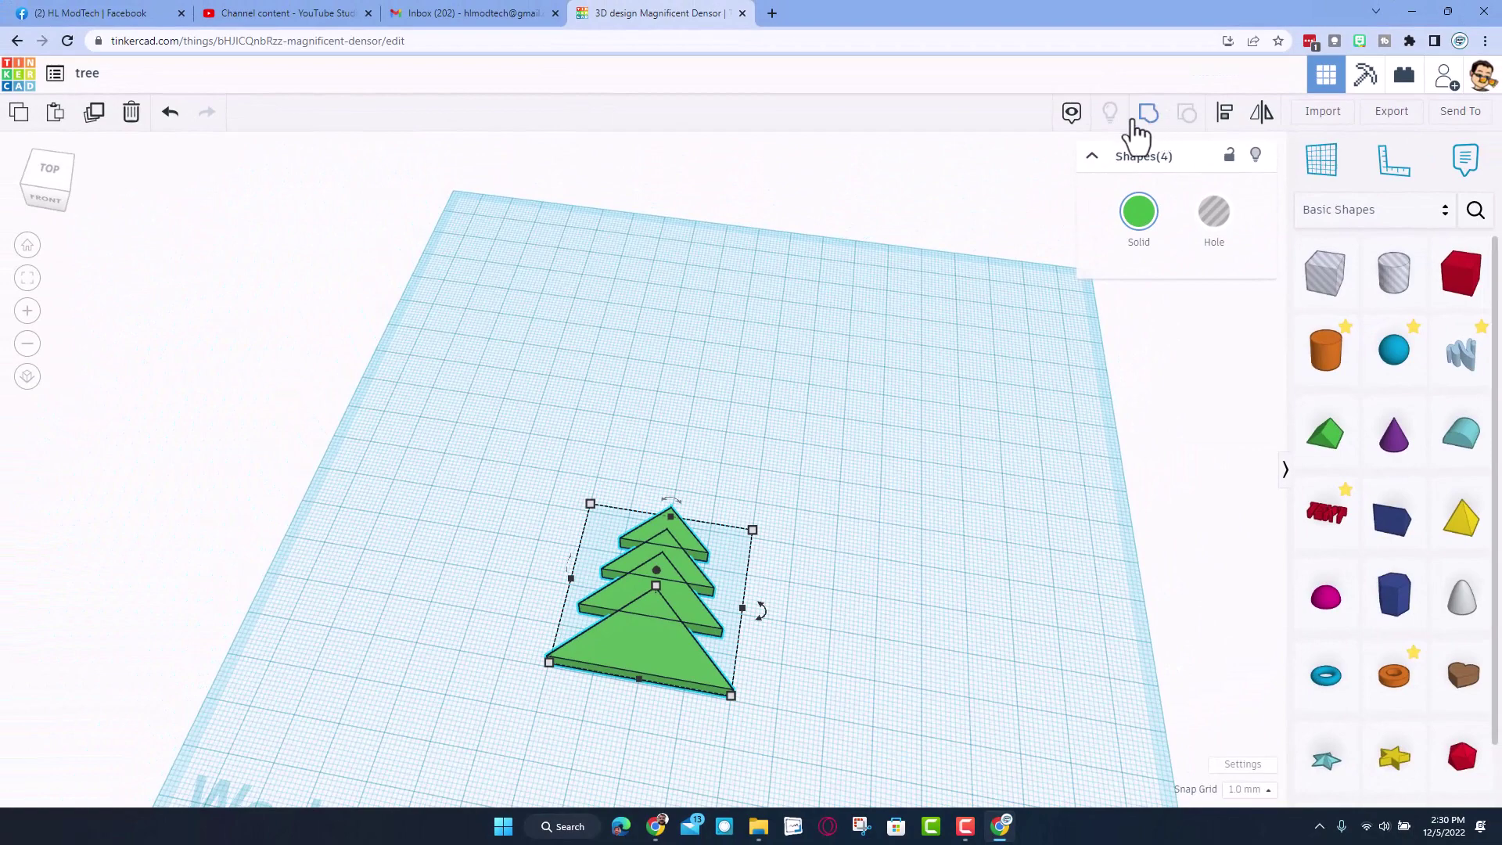
{"action": "left_click", "coordinate": [1133, 119]}
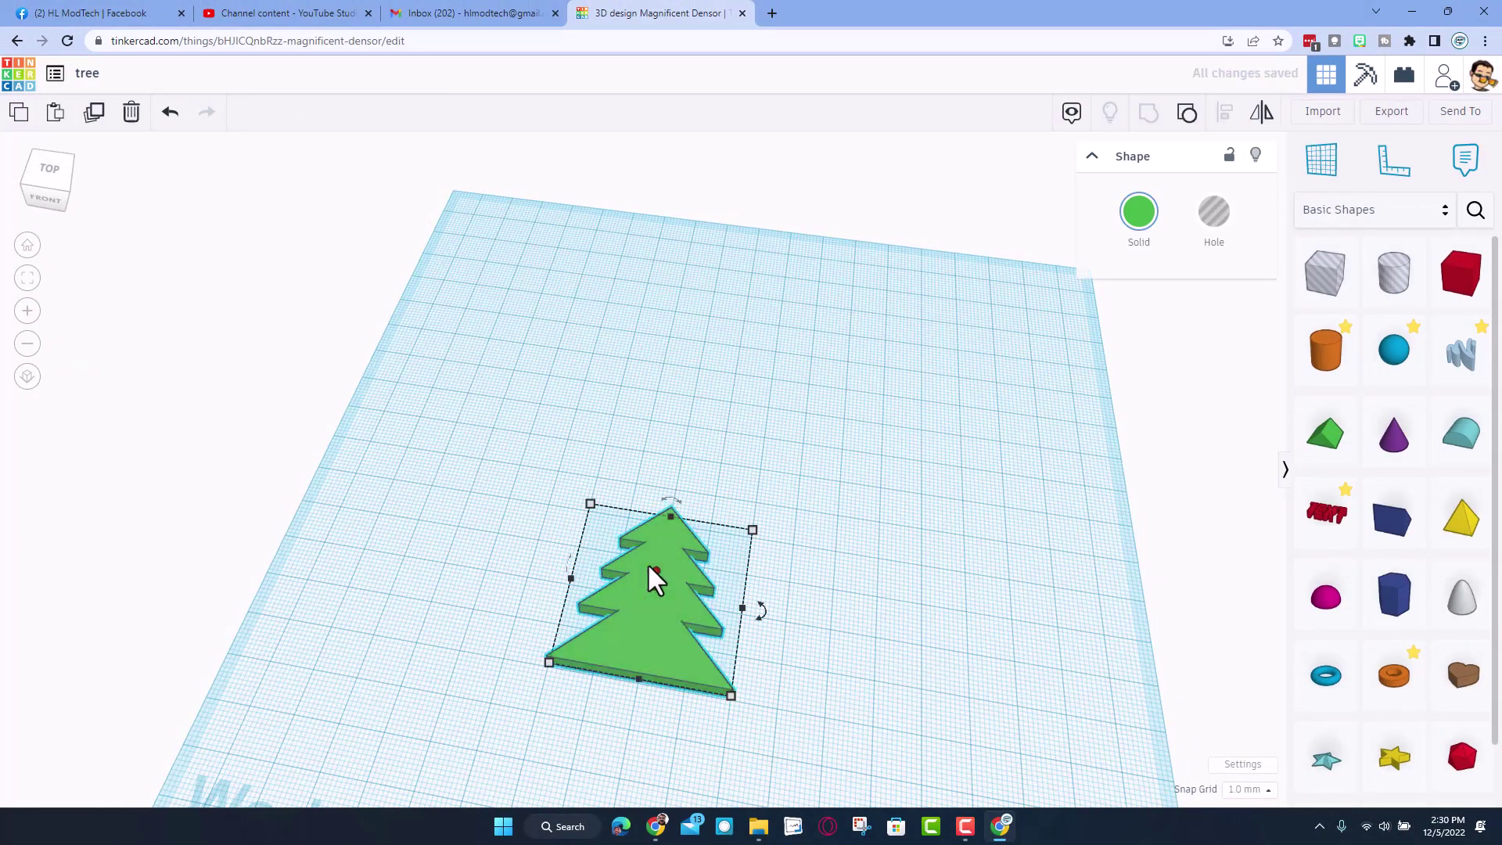
{"action": "right_click_drag", "start_coordinate": [601, 635], "coordinate": [706, 580]}
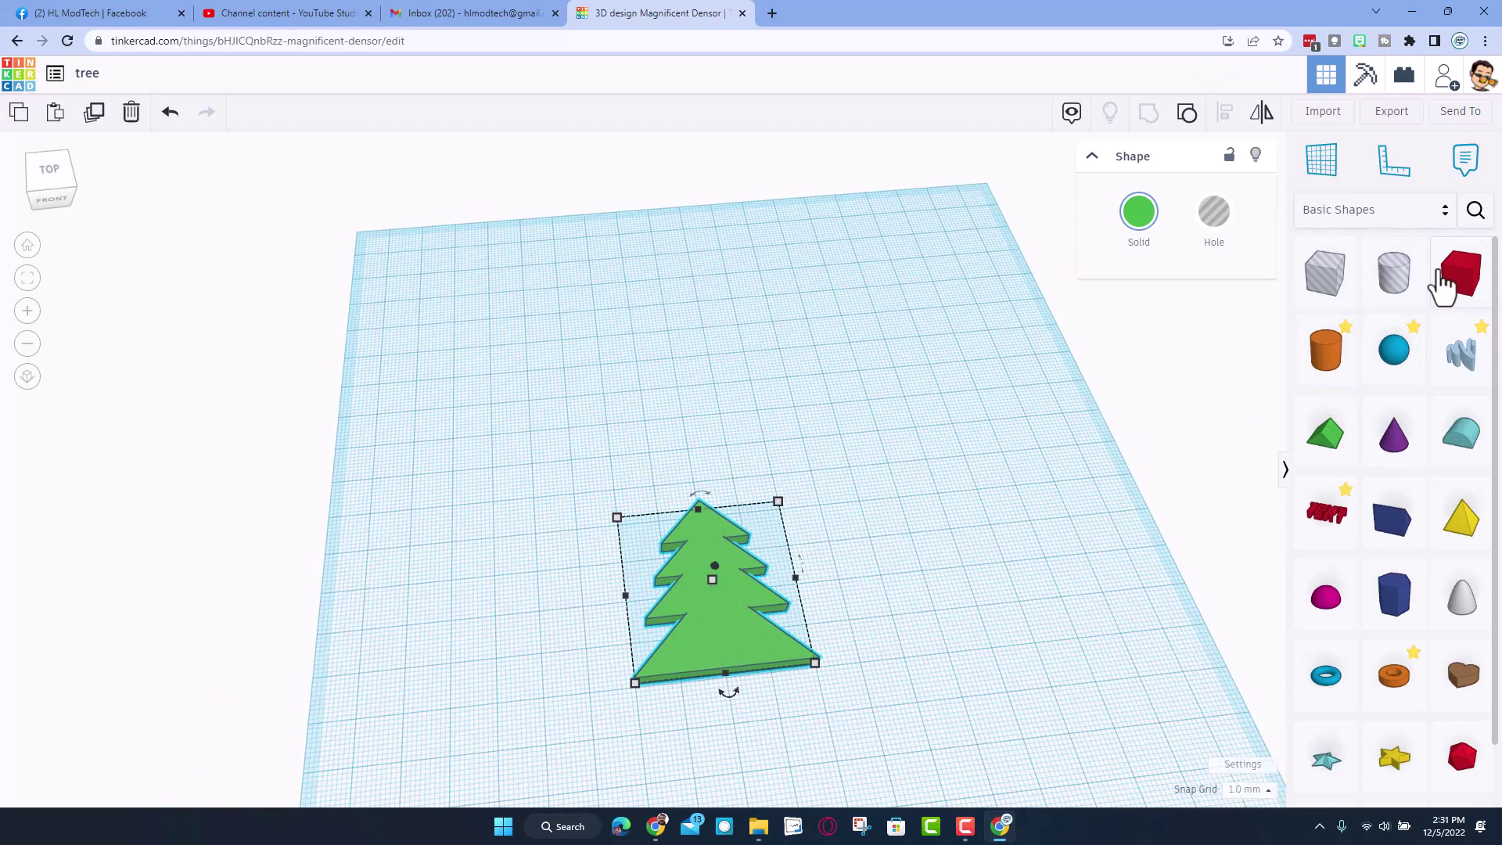
Add a red box beside the tree and align it with the tree as a trunk
{"action": "left_click_drag", "start_coordinate": [1448, 289], "coordinate": [720, 660]}
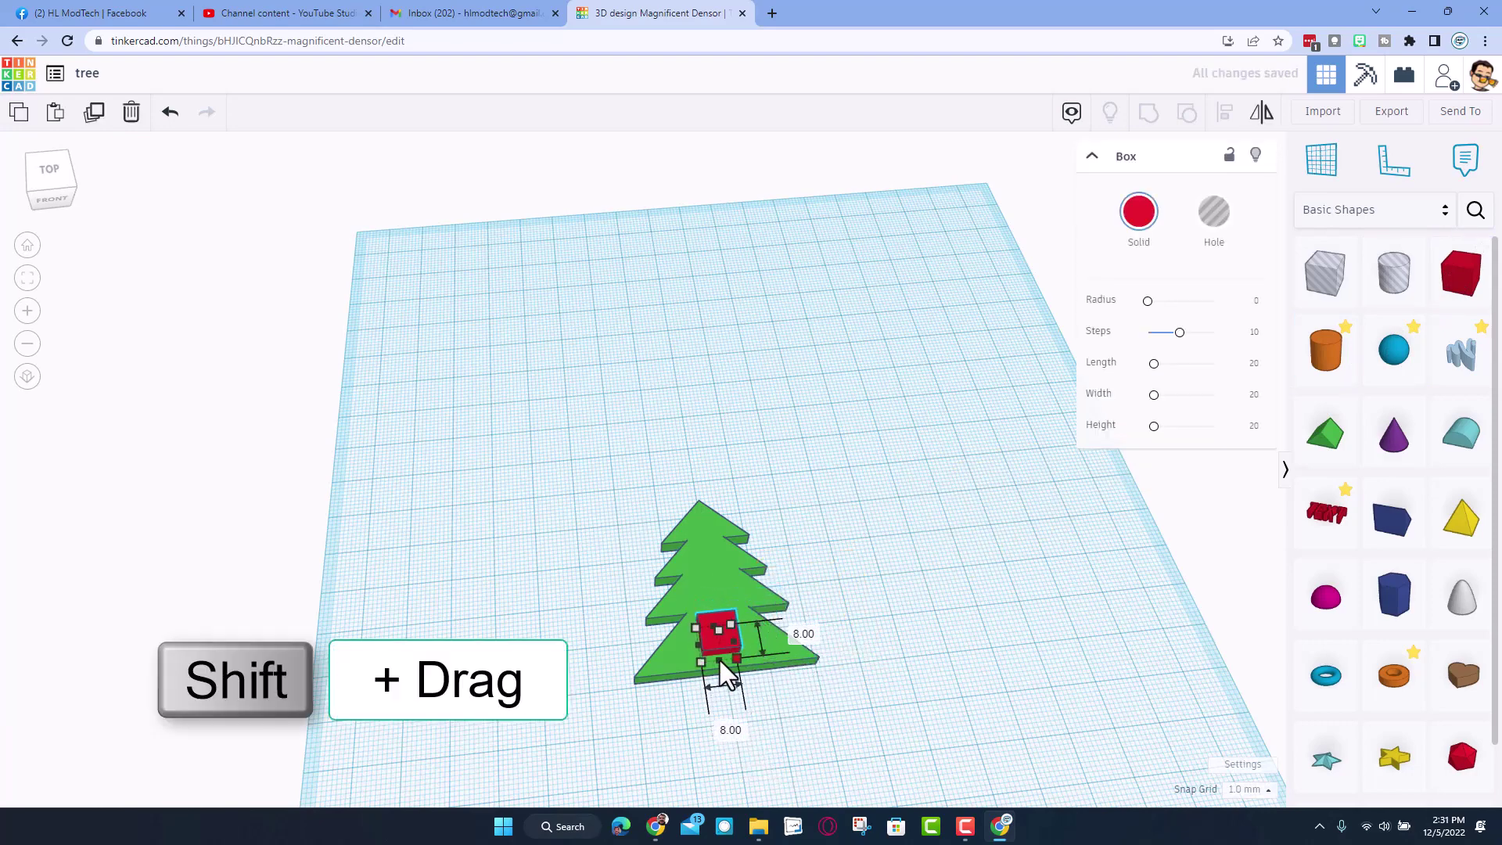
{"action": "right_click_drag", "start_coordinate": [875, 720], "coordinate": [772, 627]}
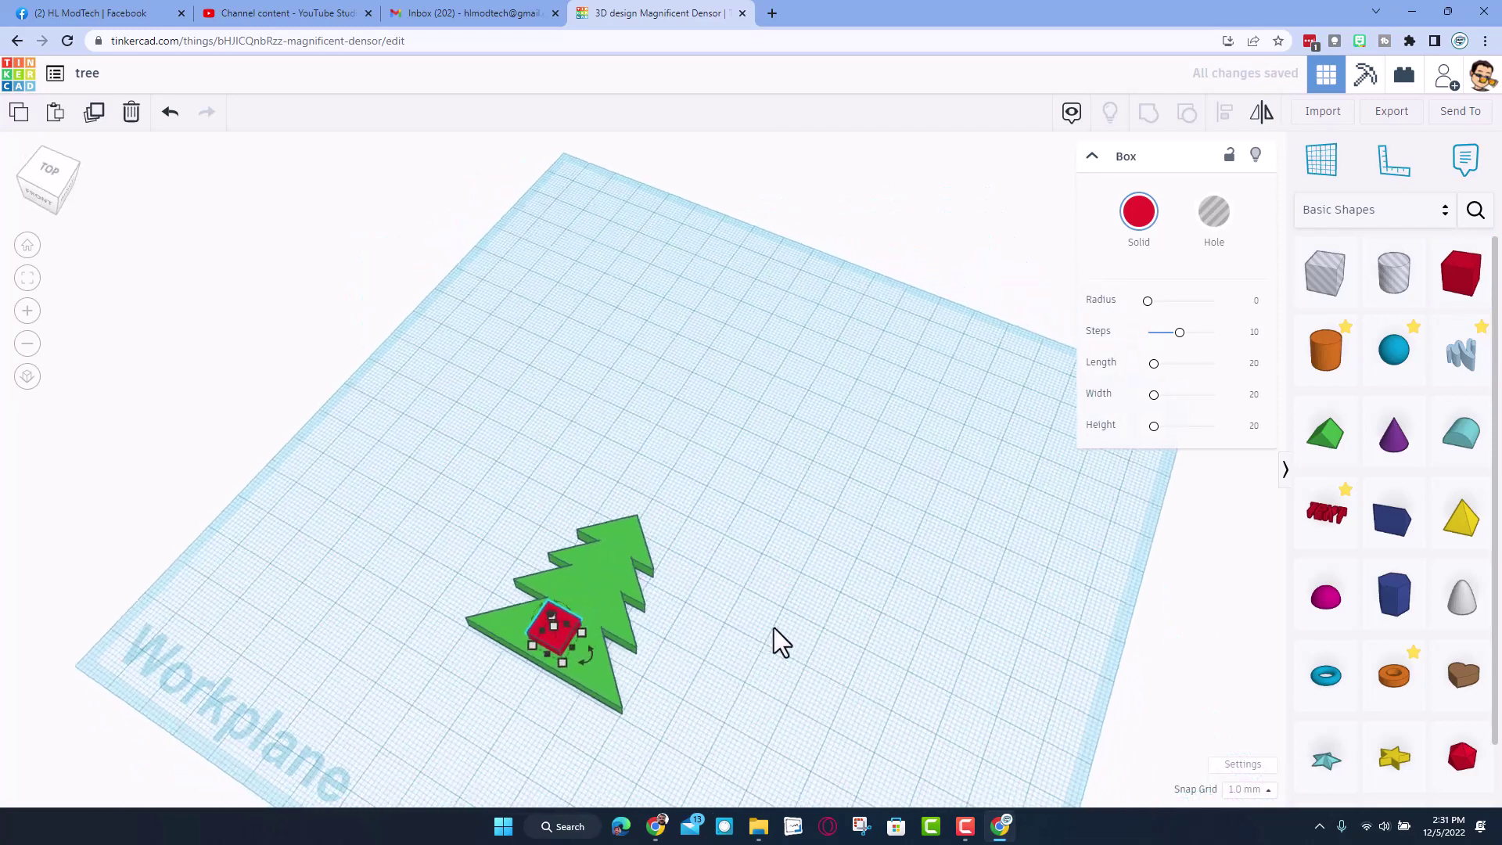
{"action": "left_click_drag", "start_coordinate": [412, 615], "coordinate": [597, 688]}
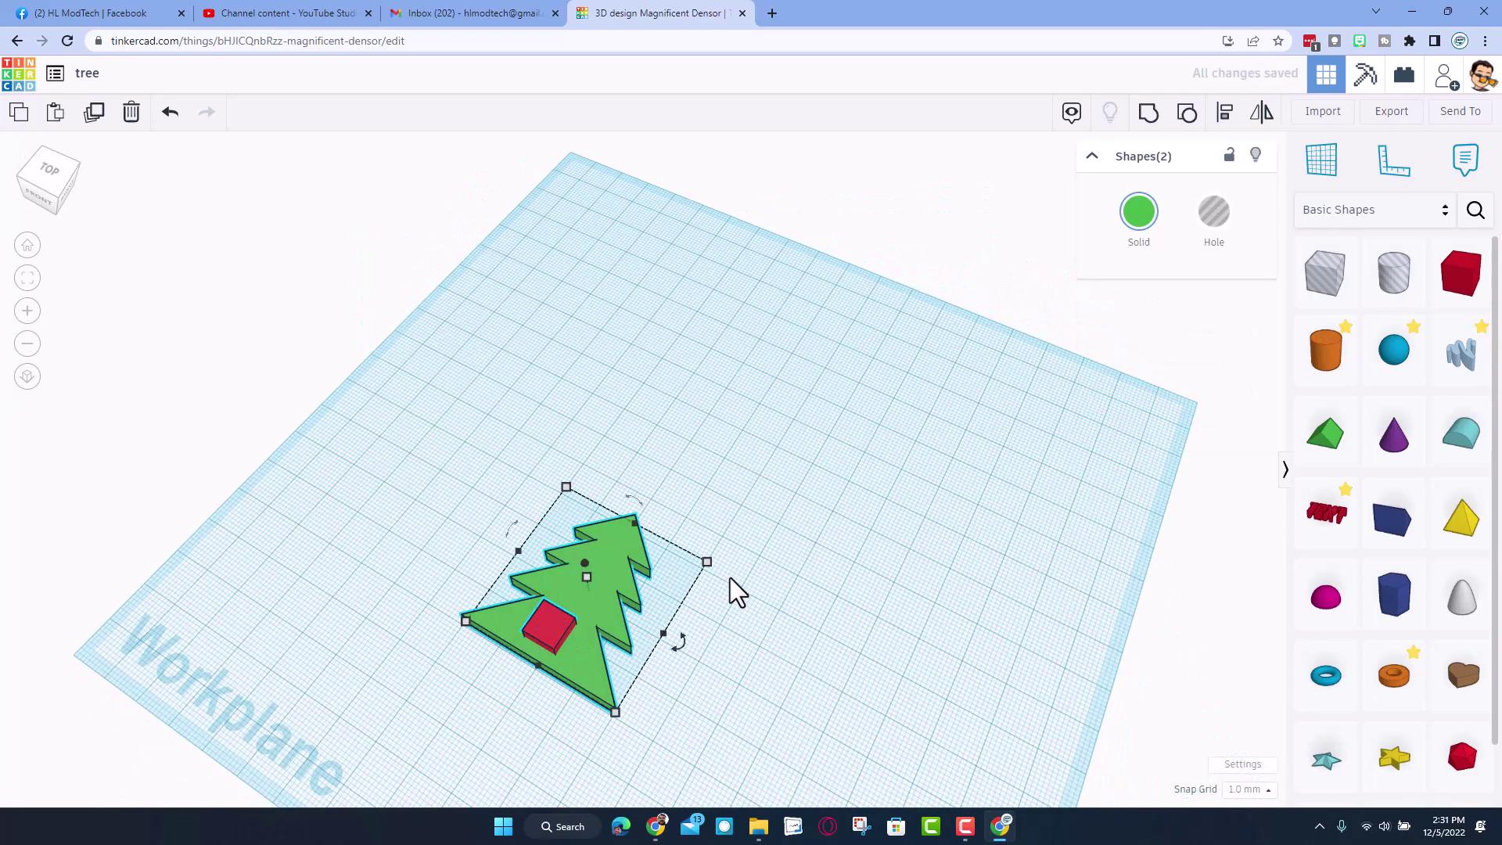
{"action": "left_click", "coordinate": [1229, 112]}
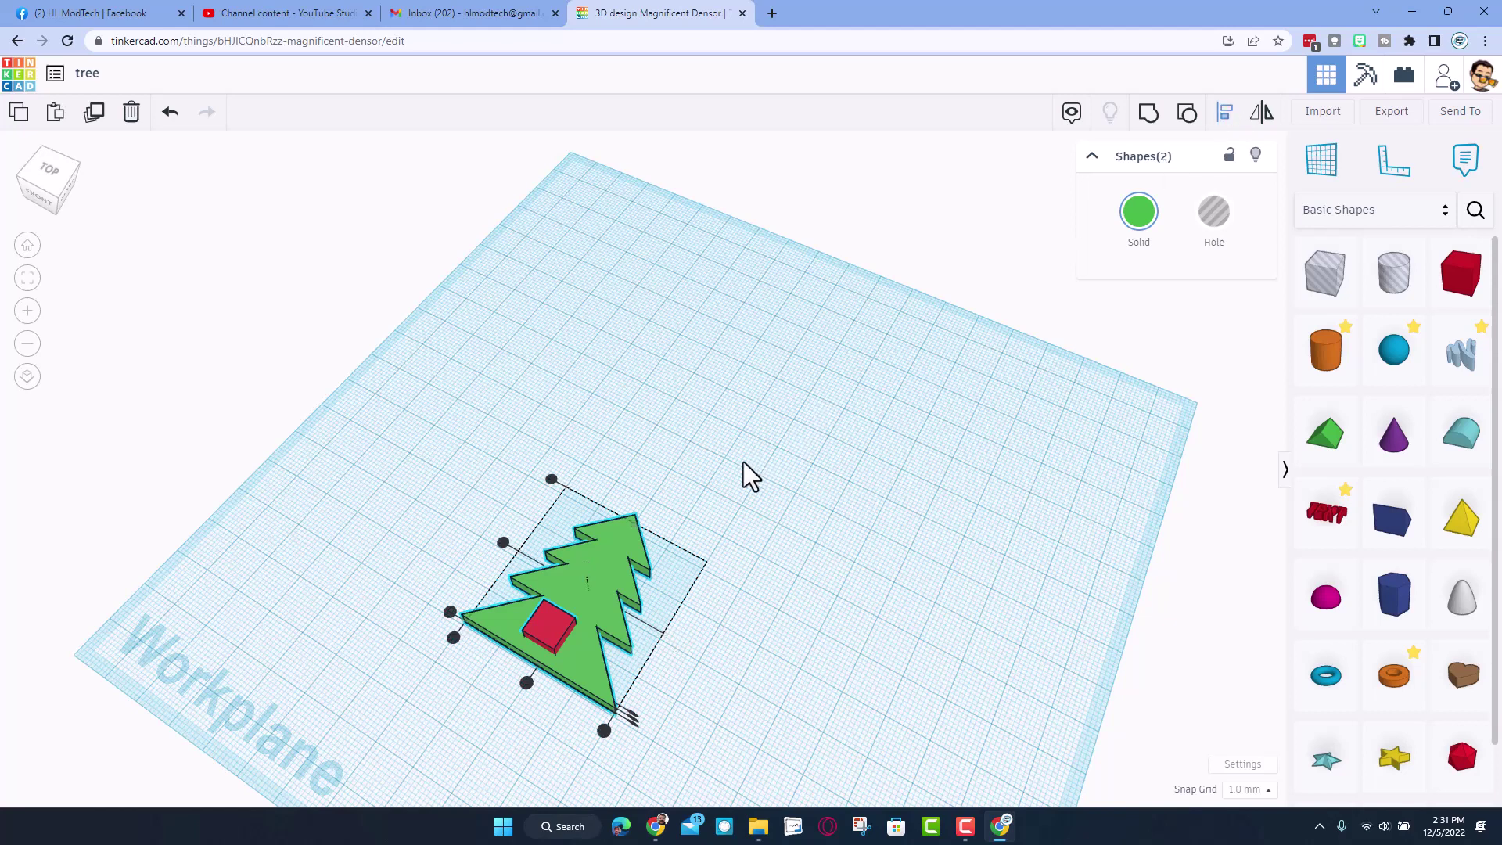
{"action": "left_click", "coordinate": [521, 688]}
{"action": "left_click", "coordinate": [561, 630]}
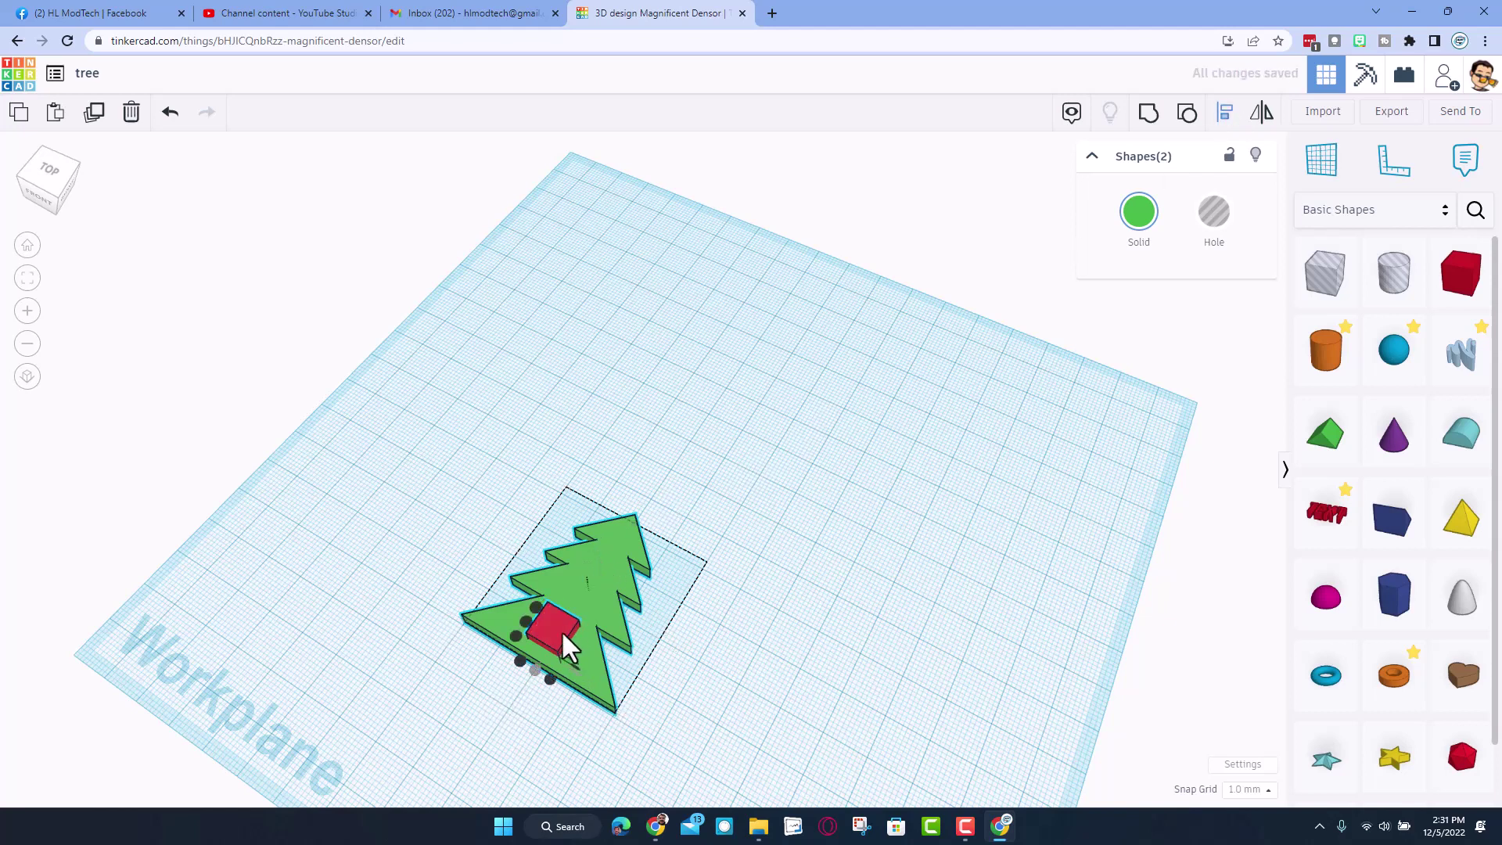
Nudge the box out below the tree, then group the tree and box into one shape
{"action": "left_click", "coordinate": [722, 640]}
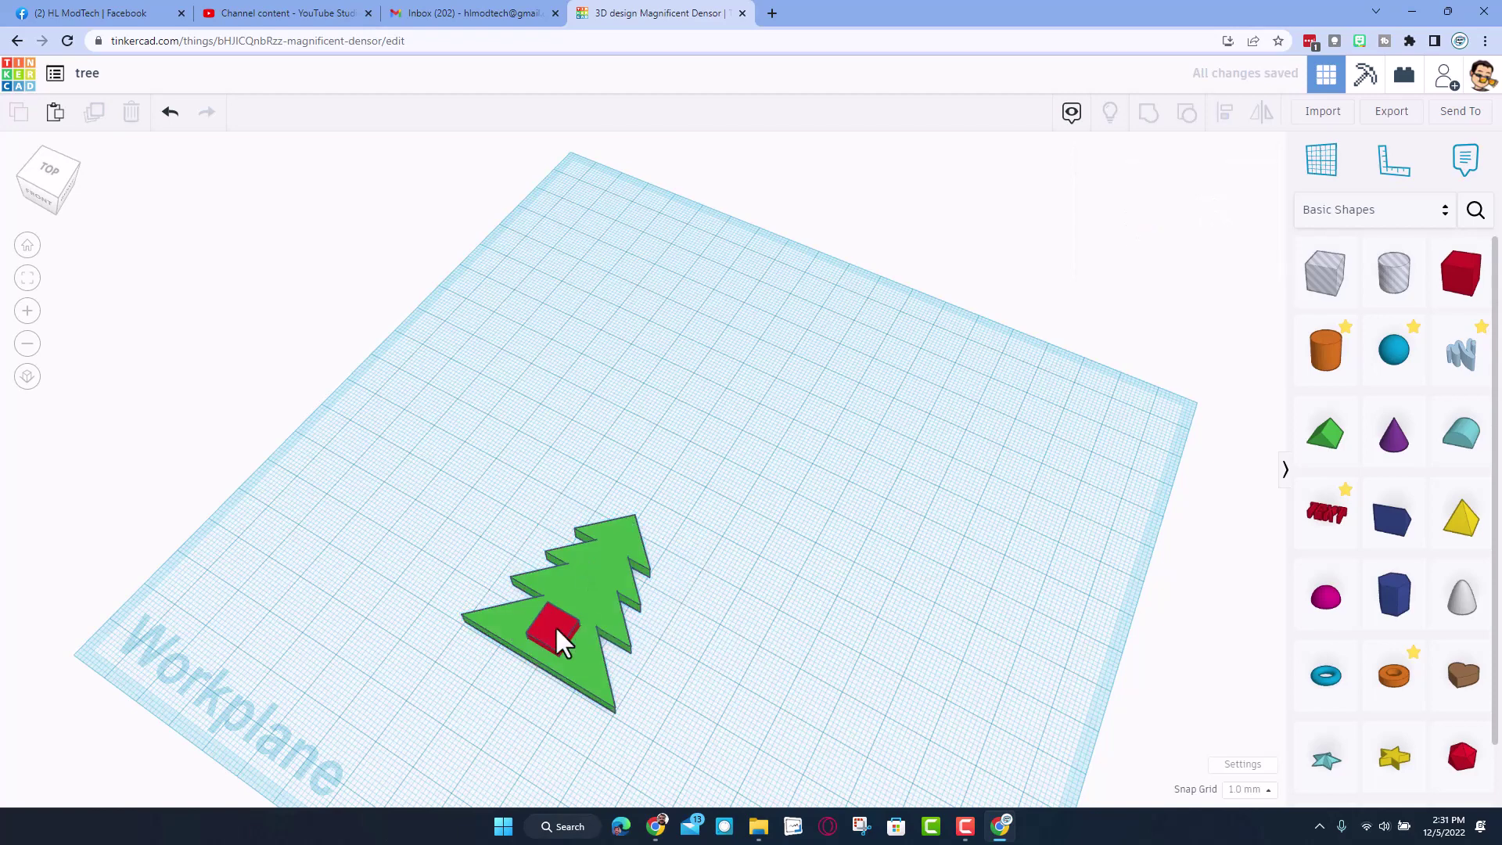
{"action": "left_click", "coordinate": [555, 626]}
{"action": "key", "text": "Down"}
{"action": "key", "text": "Down"}
{"action": "key", "text": "Down"}
{"action": "key", "text": "Down"}
{"action": "key", "text": "Down"}
{"action": "key", "text": "Down"}
{"action": "key", "text": "Down"}
{"action": "key", "text": "Down"}
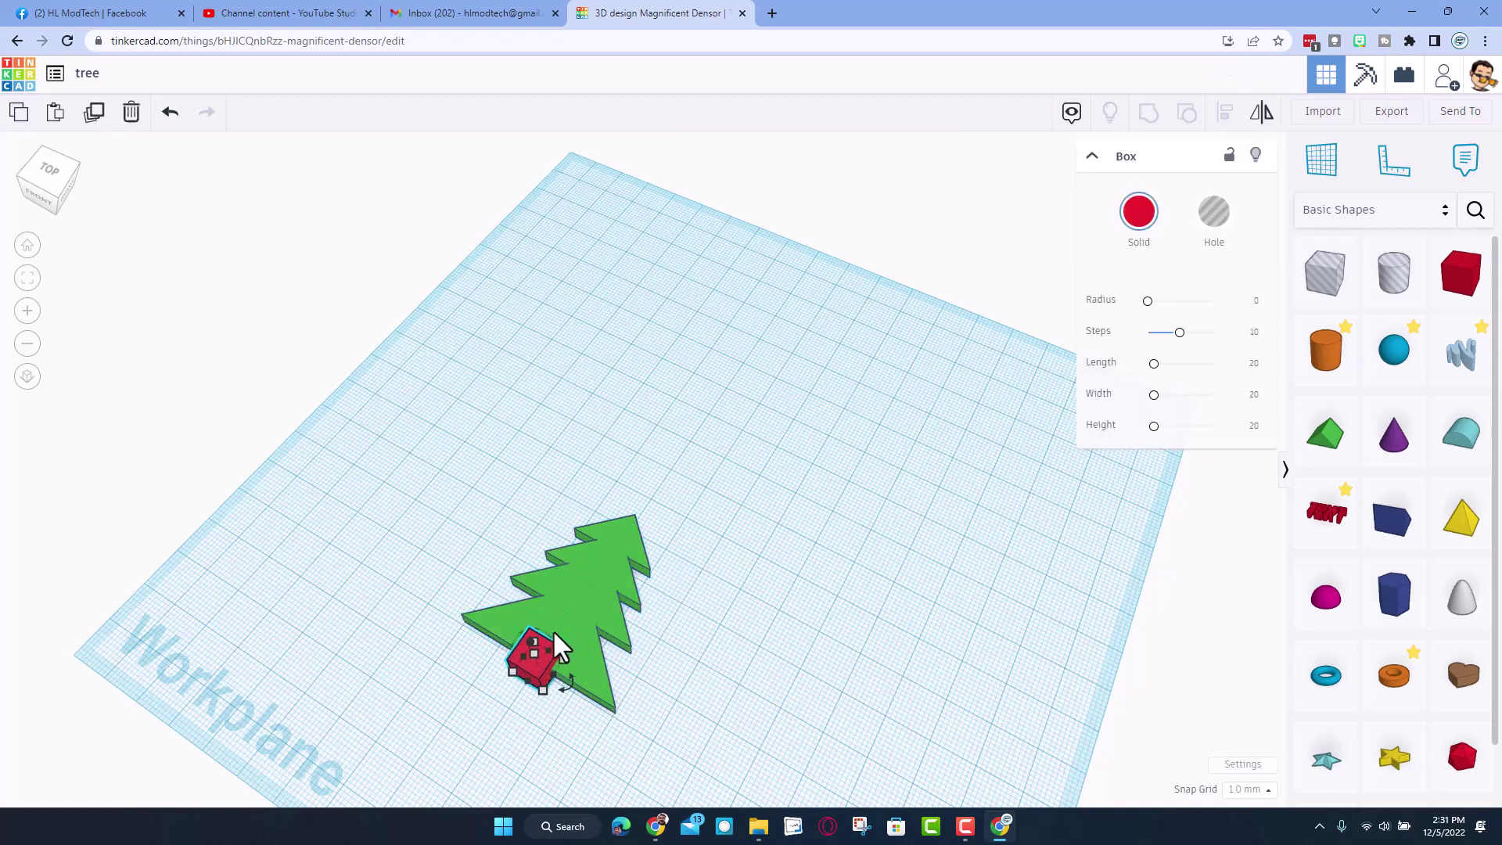
{"action": "key", "text": "Down"}
{"action": "key", "text": "Down"}
{"action": "key", "text": "Down"}
{"action": "right_click_drag", "start_coordinate": [528, 668], "coordinate": [440, 543]}
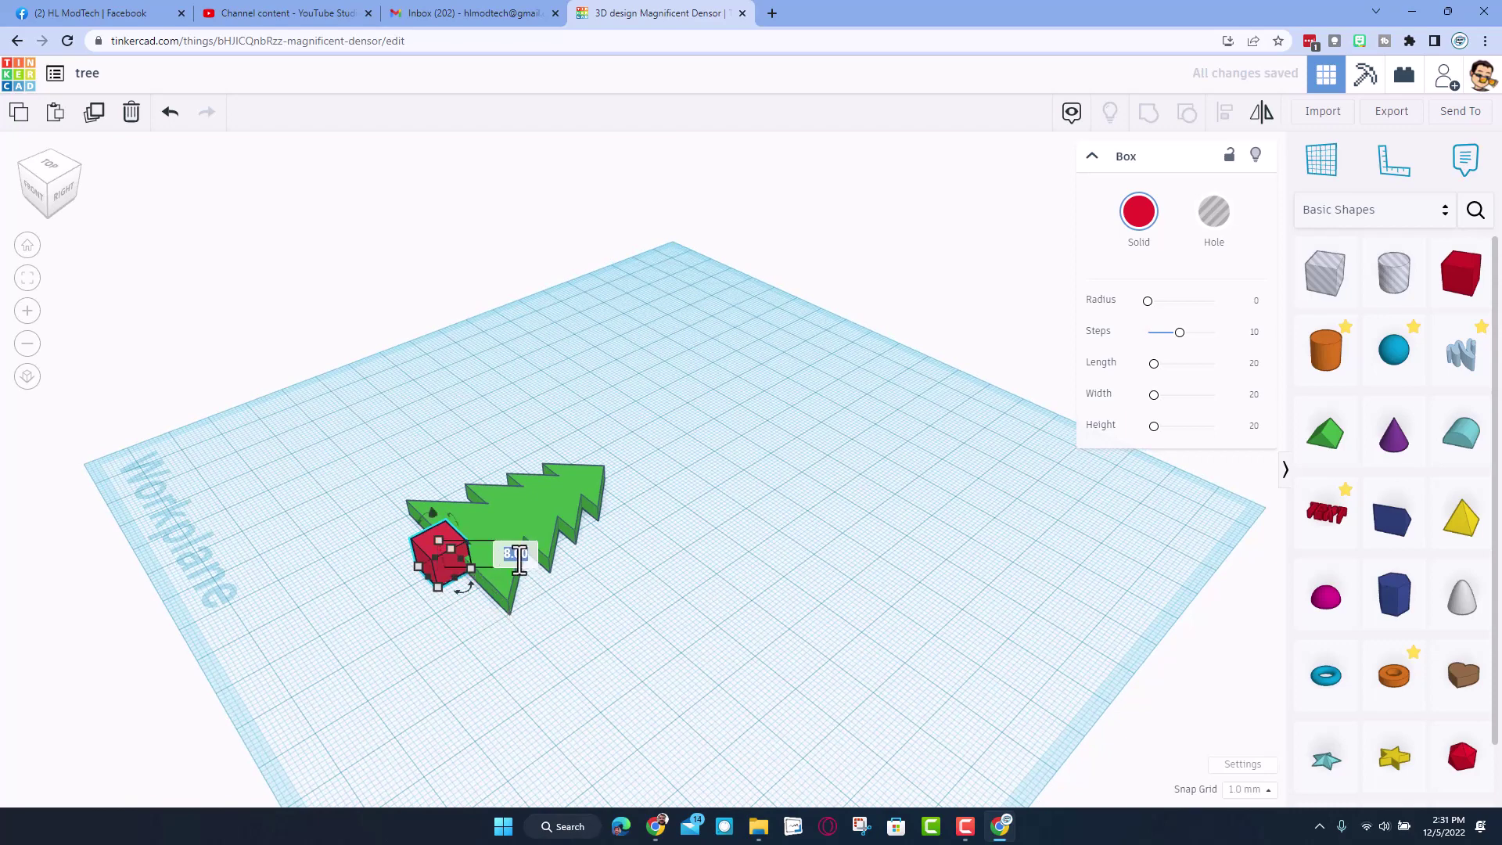
{"action": "left_click", "coordinate": [395, 533]}
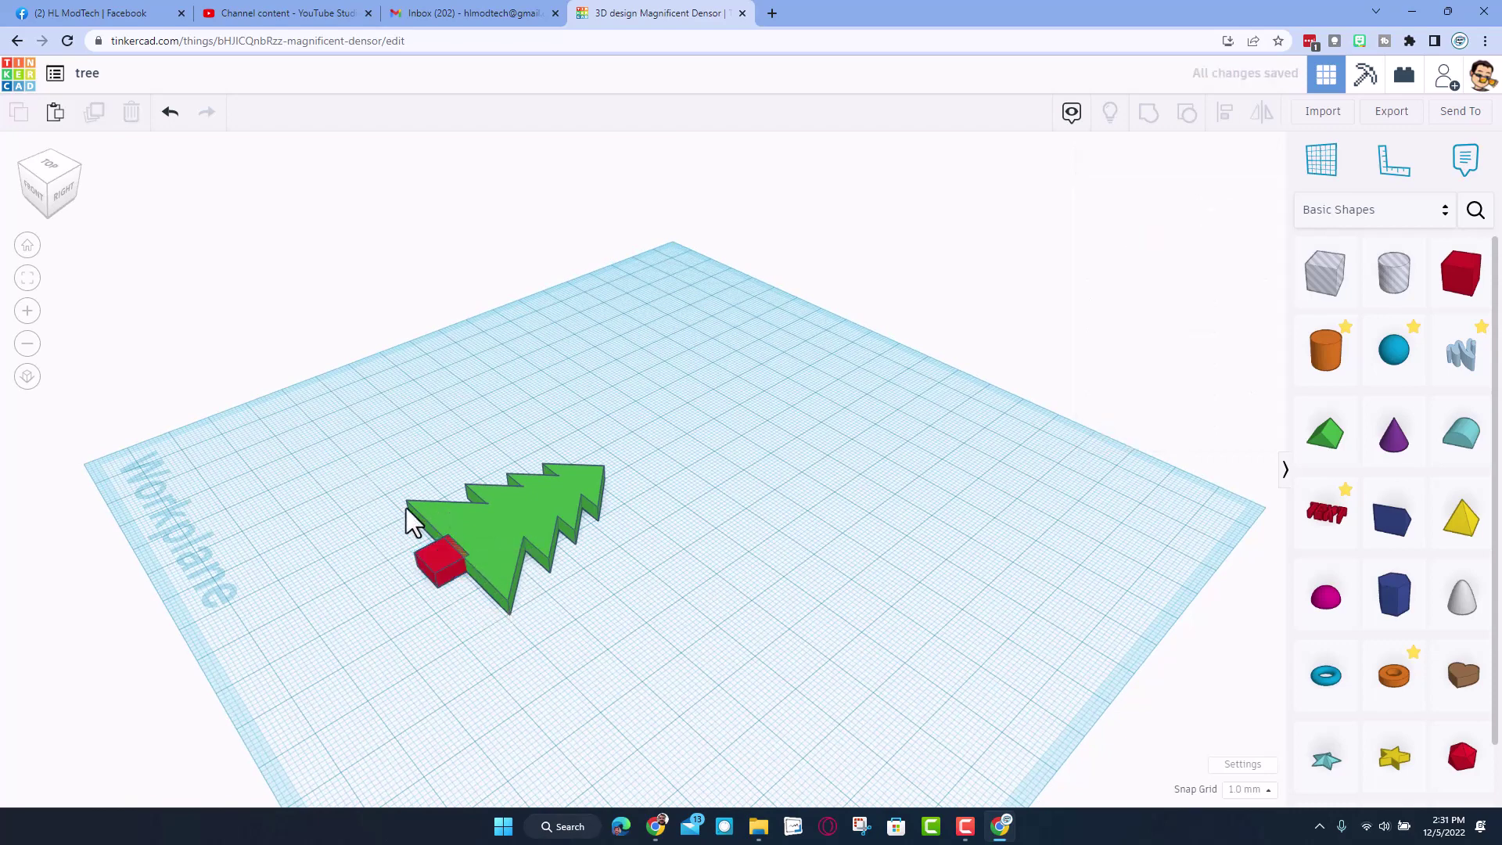
{"action": "left_click_drag", "start_coordinate": [359, 459], "coordinate": [499, 589]}
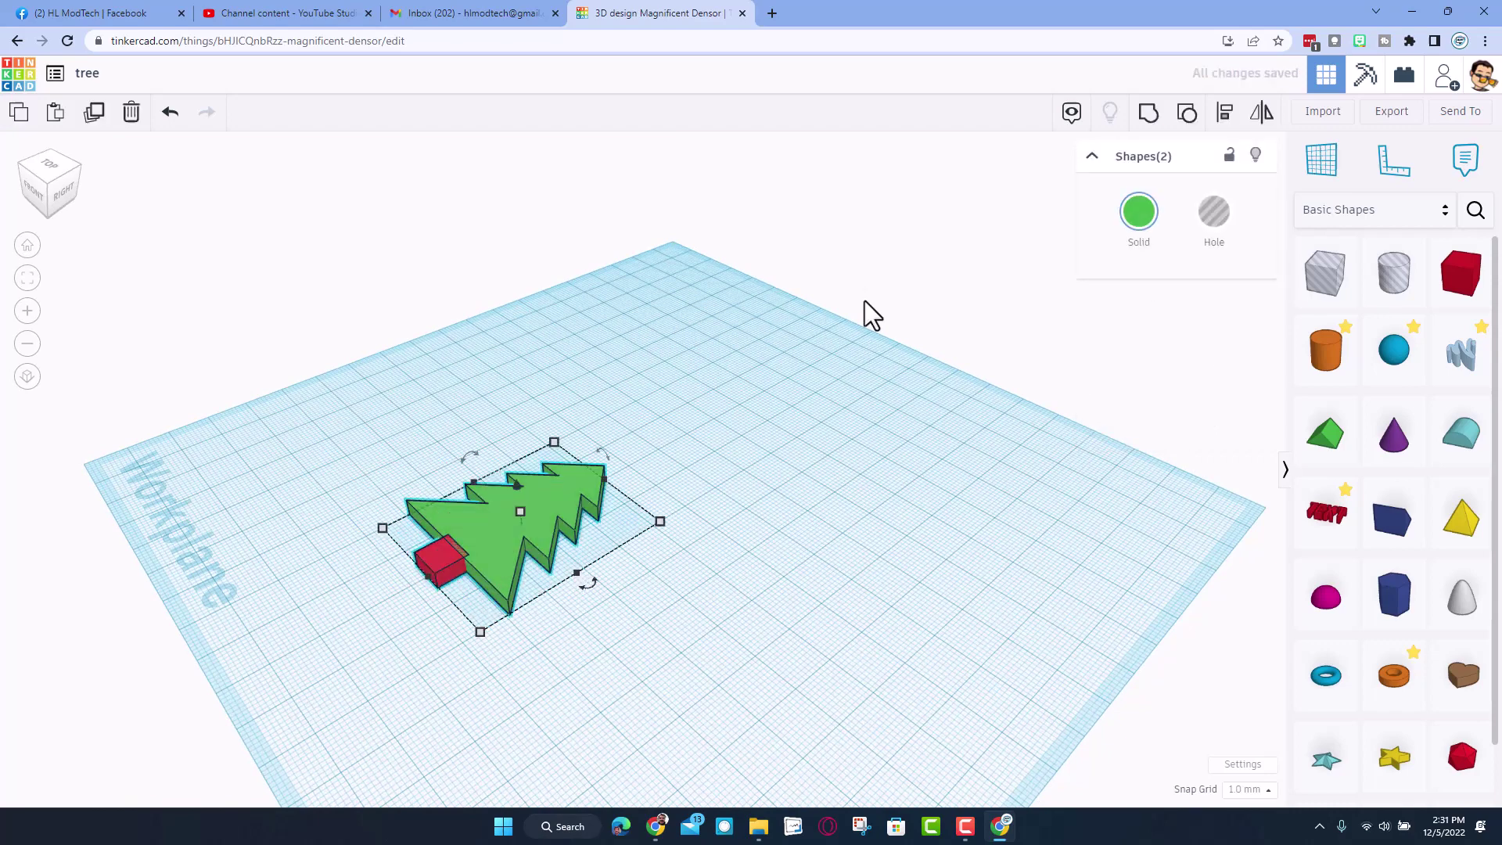
{"action": "left_click", "coordinate": [1148, 114]}
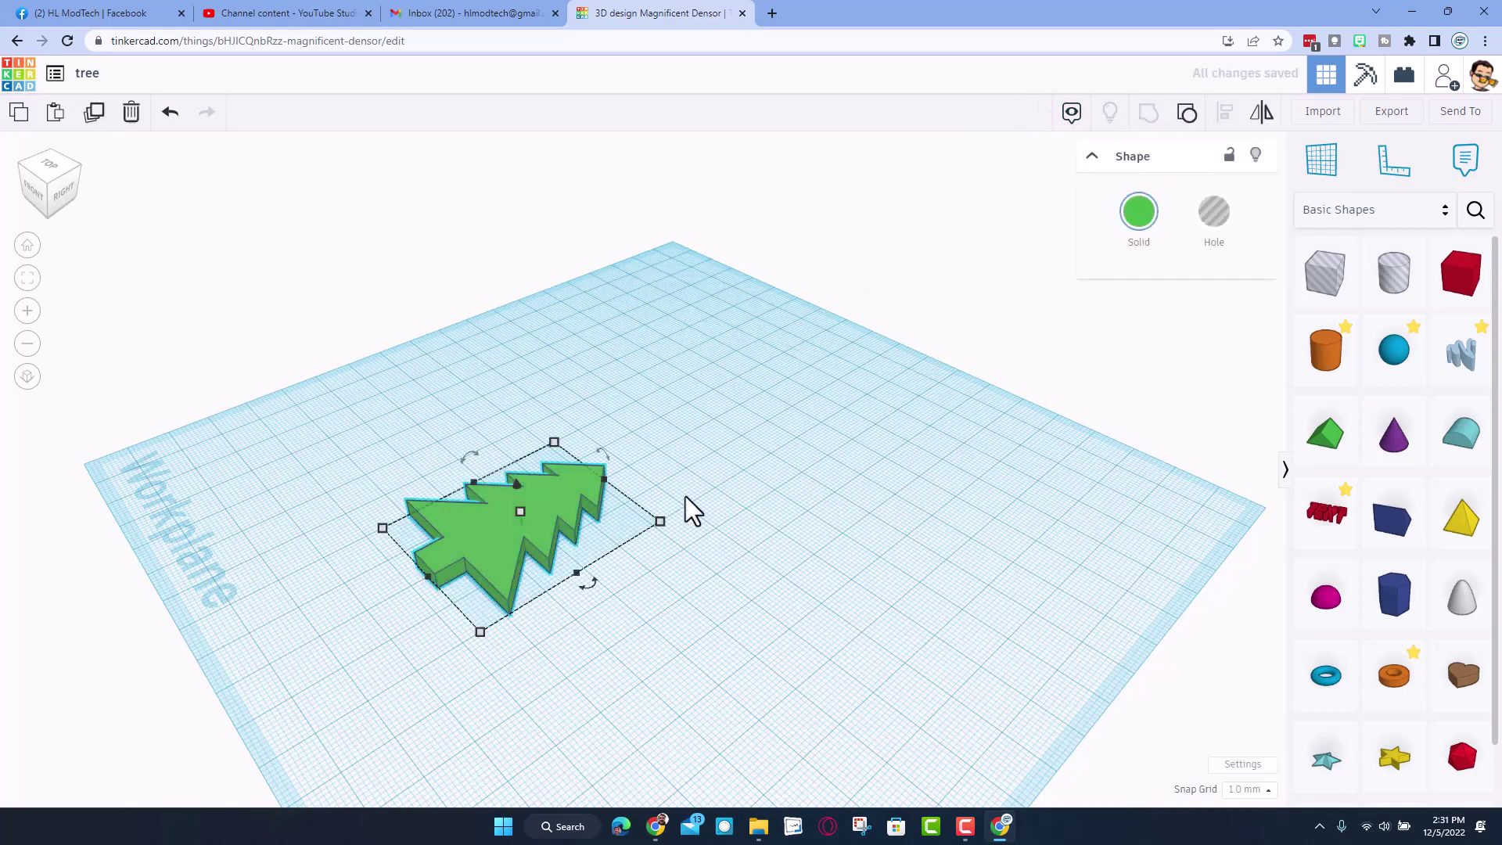
Place a cylinder hole on the workplane and size it to 4 mm
{"action": "right_click_drag", "start_coordinate": [685, 496], "coordinate": [855, 542]}
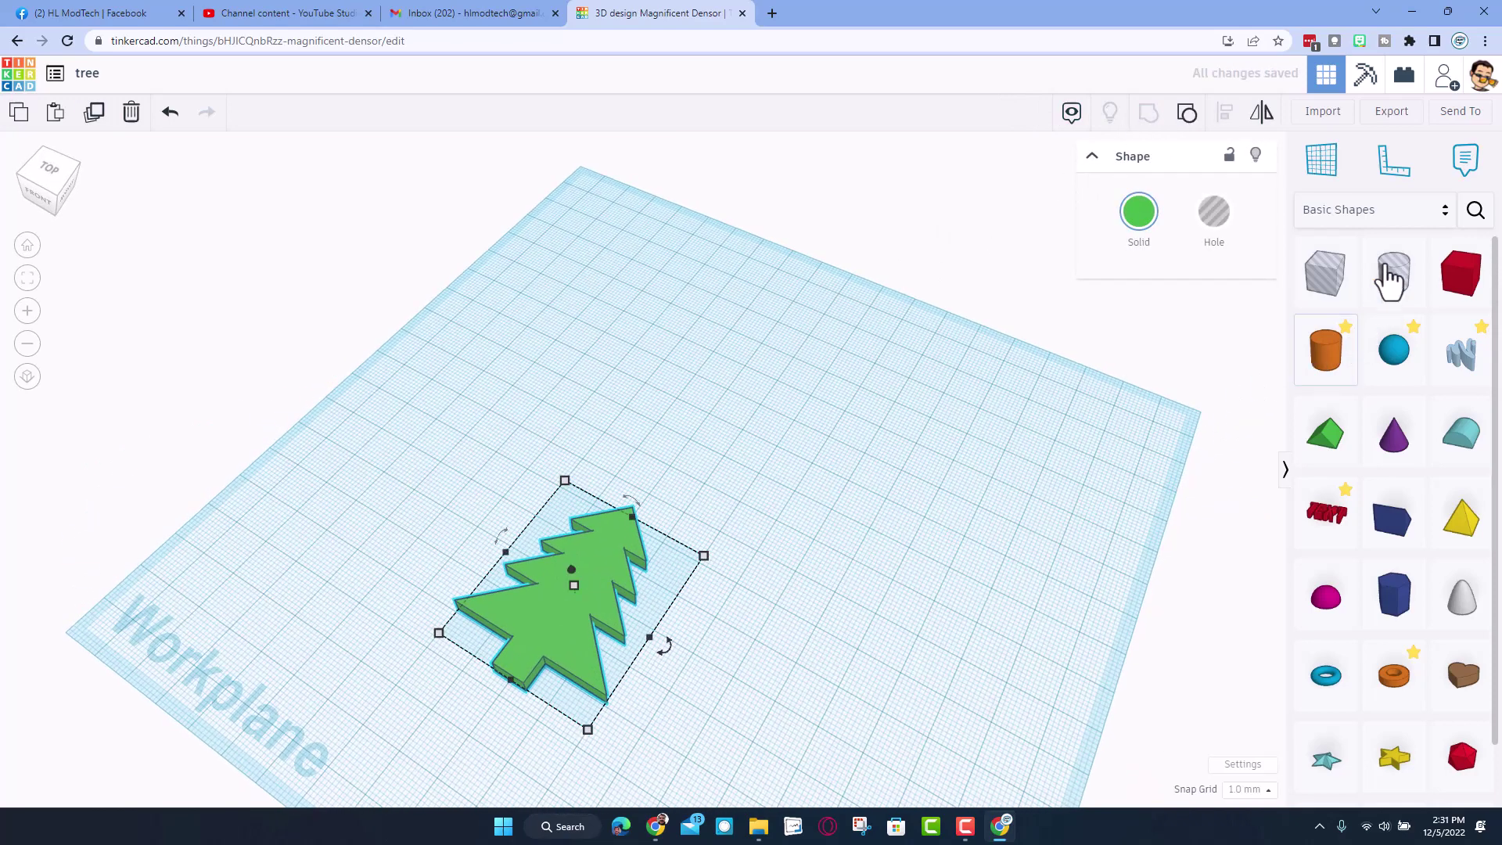
{"action": "left_click_drag", "start_coordinate": [1389, 278], "coordinate": [754, 480]}
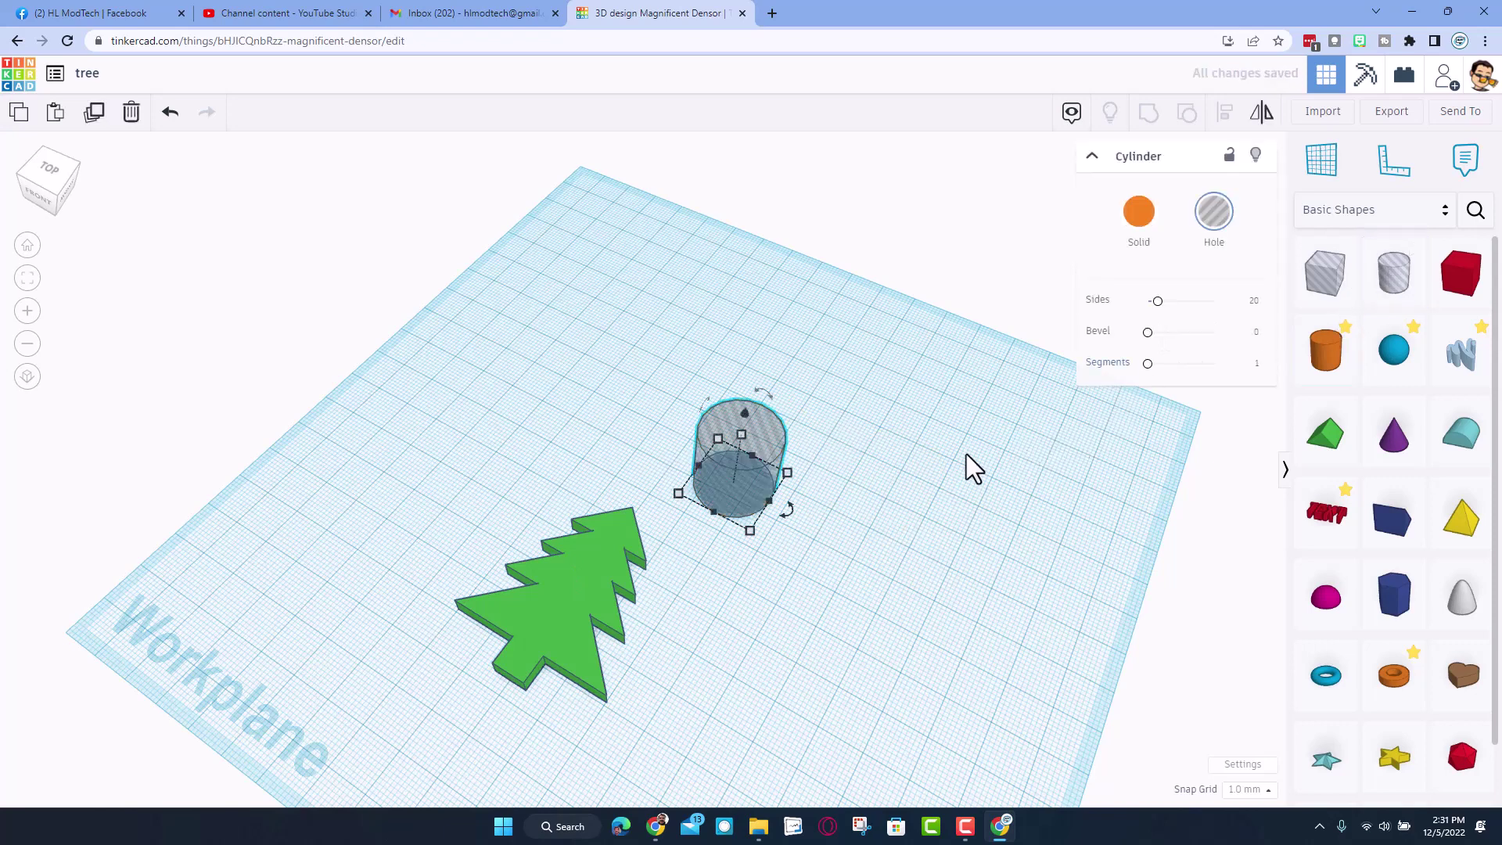
{"action": "left_click_drag", "start_coordinate": [750, 530], "coordinate": [670, 530], "text": "shift"}
{"action": "left_click", "coordinate": [674, 532]}
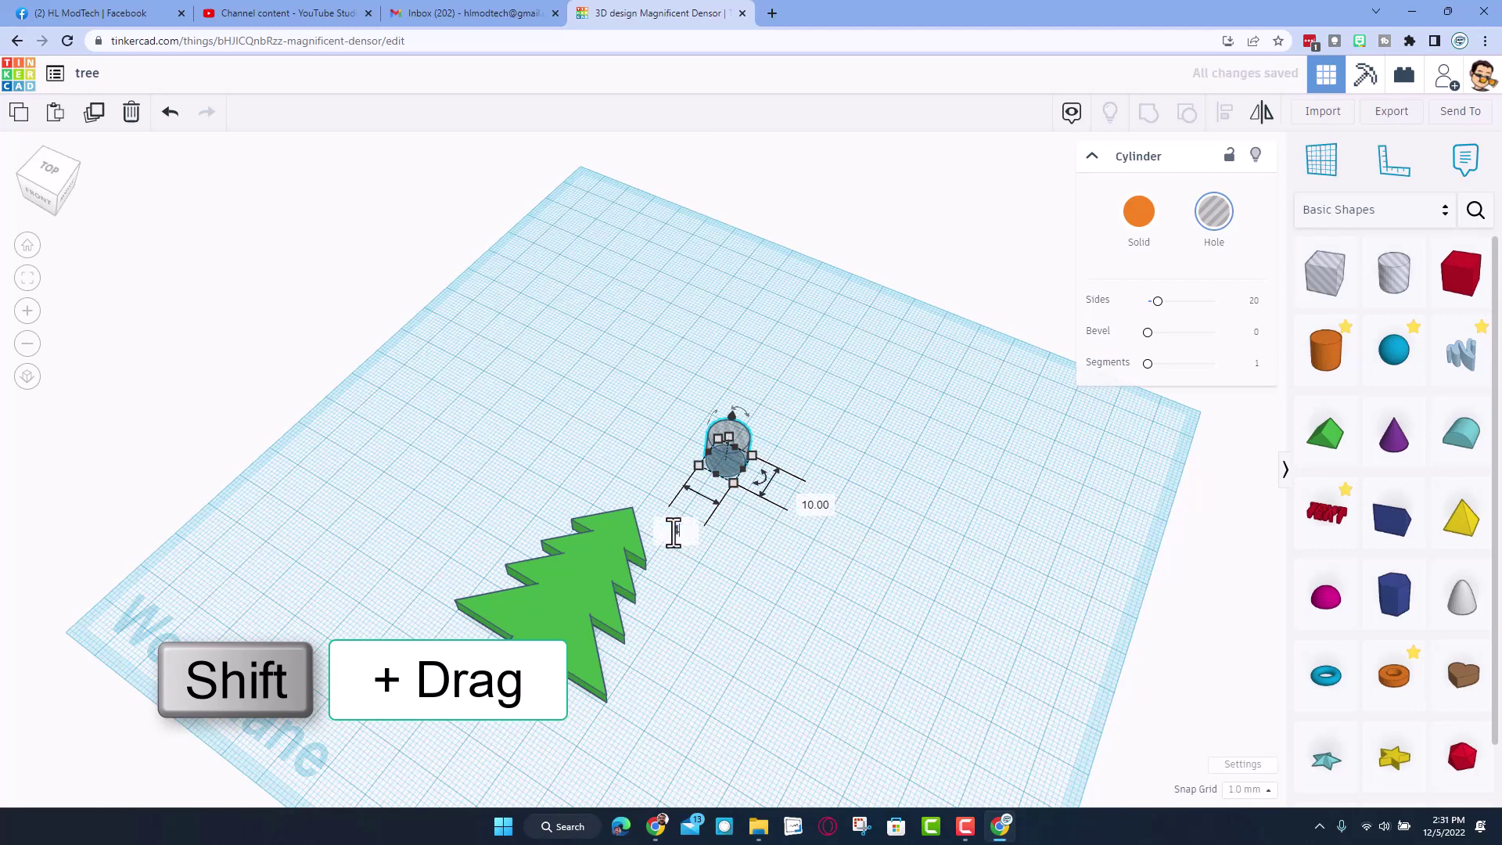
{"action": "type", "text": "4"}
{"action": "key", "text": "Return"}
Align the hole to the tree's top tip, nudge it down, and group it with the tree
{"action": "left_click_drag", "start_coordinate": [828, 376], "coordinate": [570, 603]}
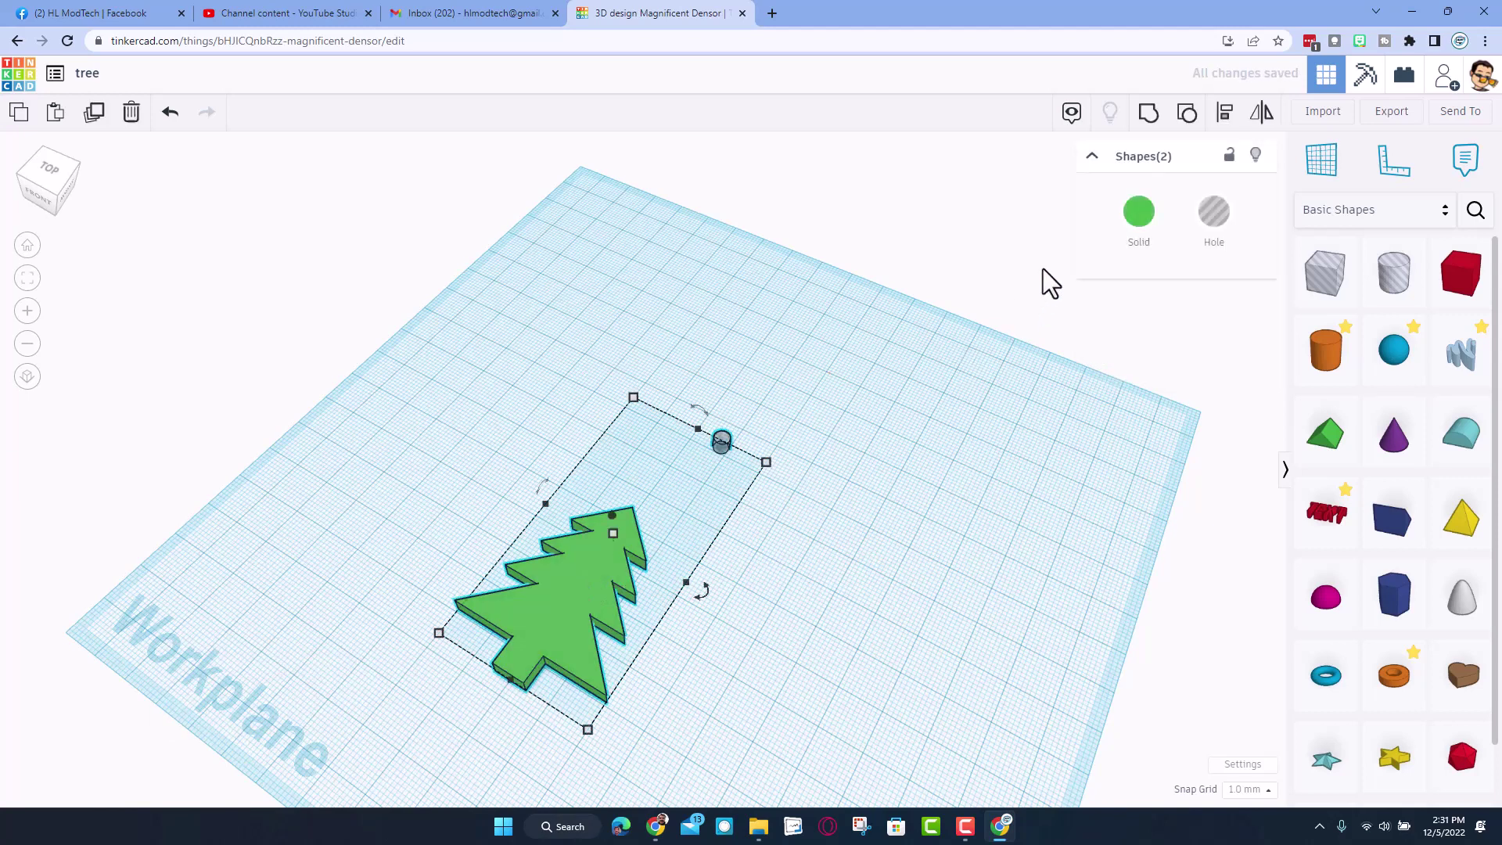
{"action": "left_click", "coordinate": [1224, 114]}
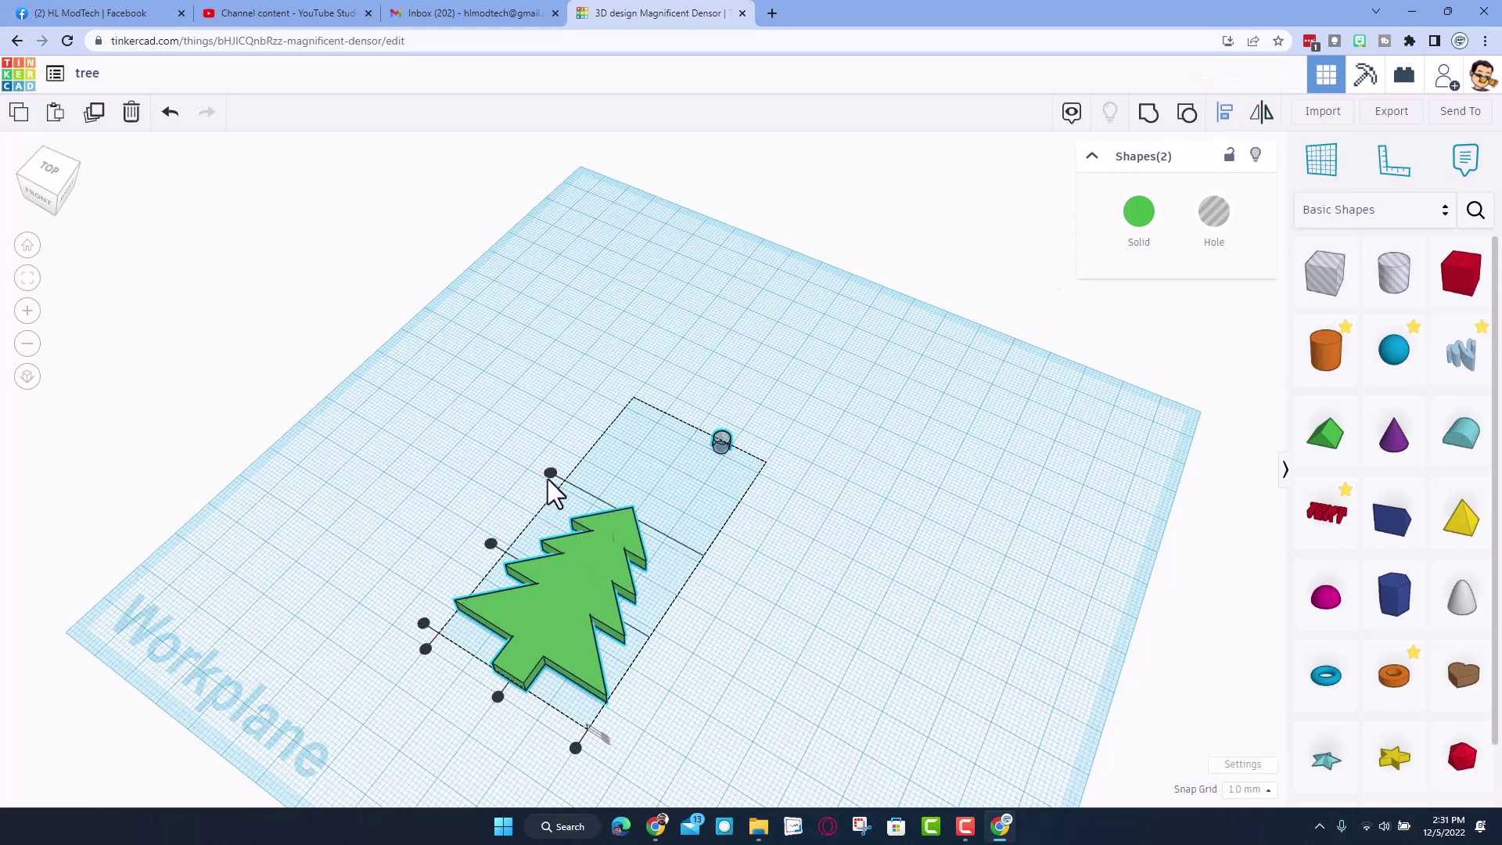
{"action": "left_click", "coordinate": [550, 472]}
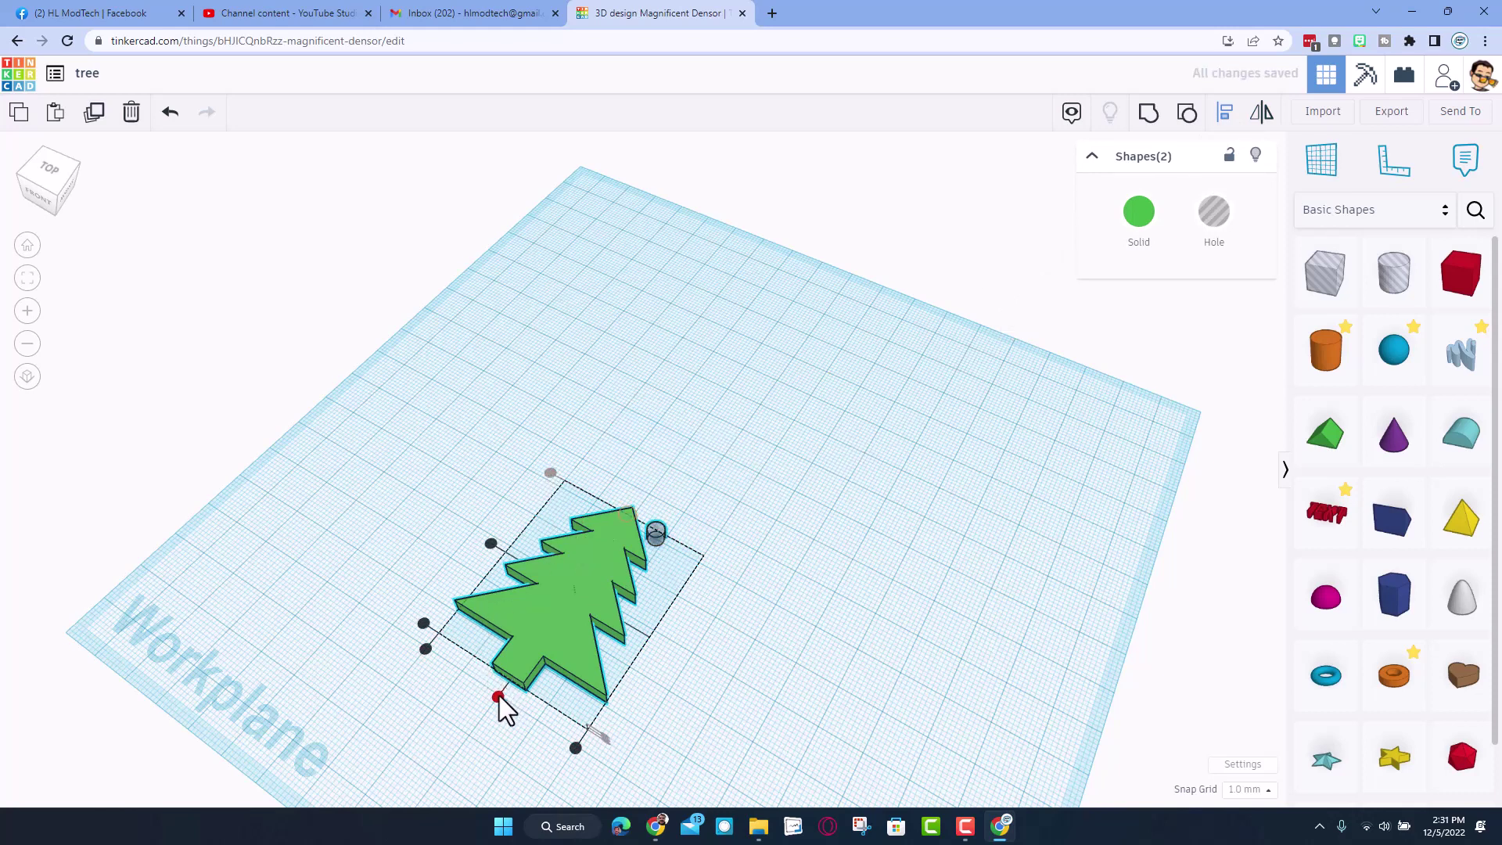
{"action": "left_click", "coordinate": [498, 696]}
{"action": "left_click", "coordinate": [704, 639]}
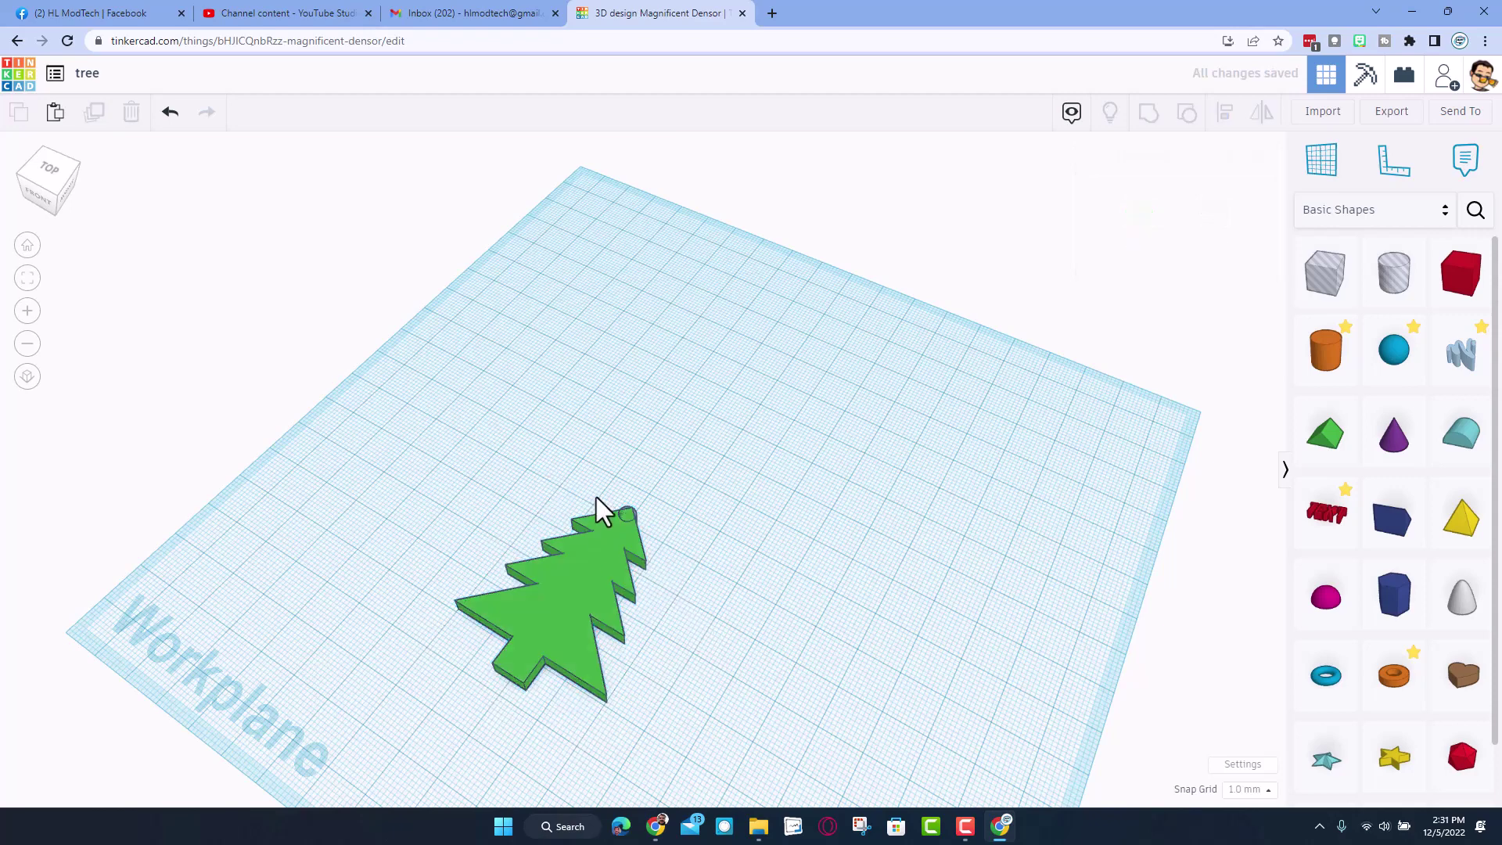
{"action": "scroll", "coordinate": [662, 547], "scroll_direction": "up", "scroll_amount": 2}
{"action": "left_click", "coordinate": [625, 518]}
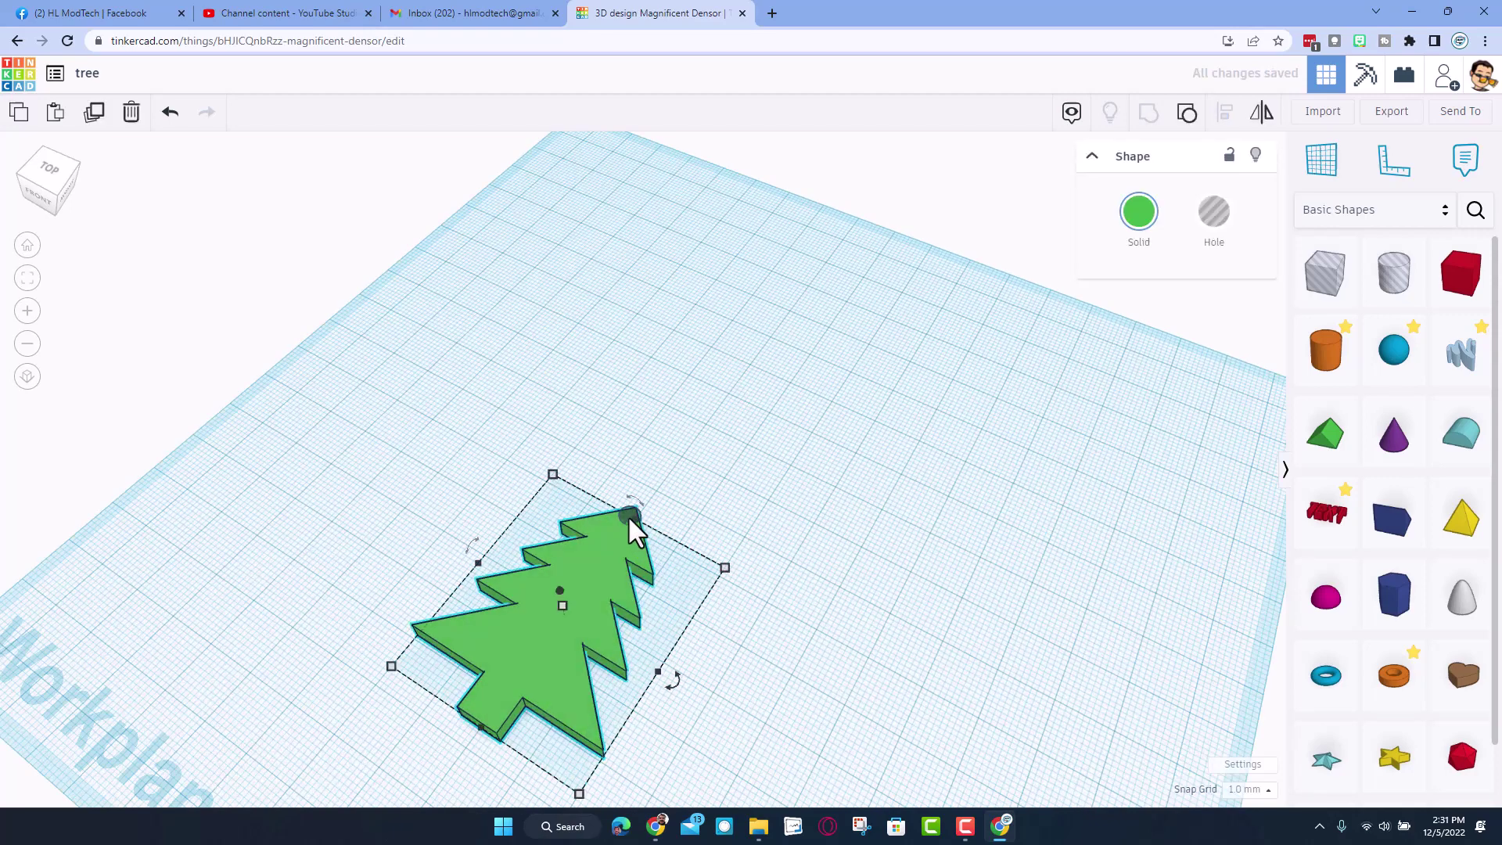
{"action": "left_click", "coordinate": [631, 515]}
{"action": "key", "text": "Down"}
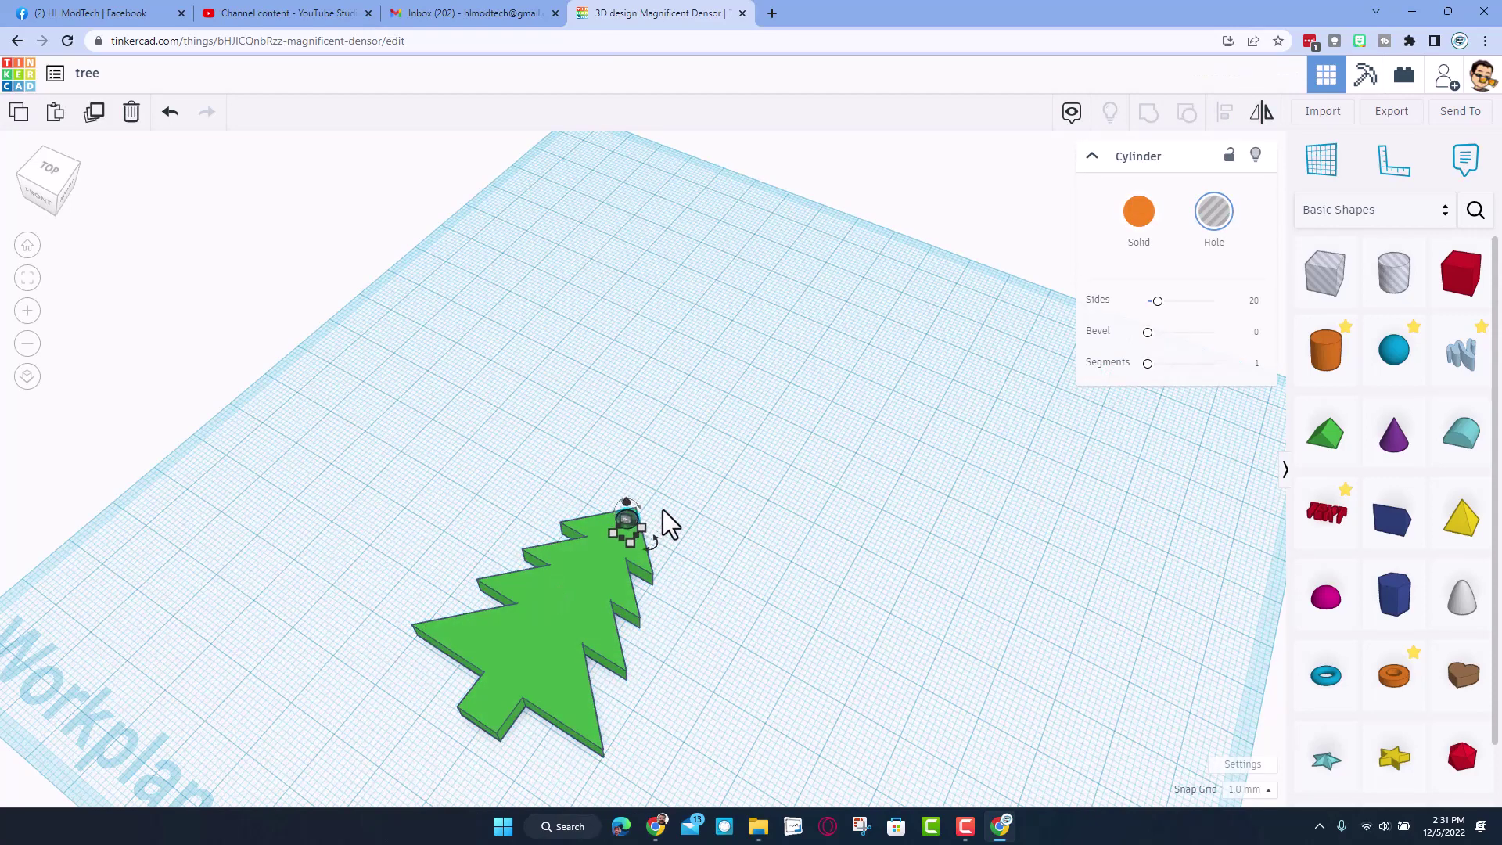
{"action": "left_click", "coordinate": [563, 583], "text": "shift"}
{"action": "left_click", "coordinate": [1148, 112]}
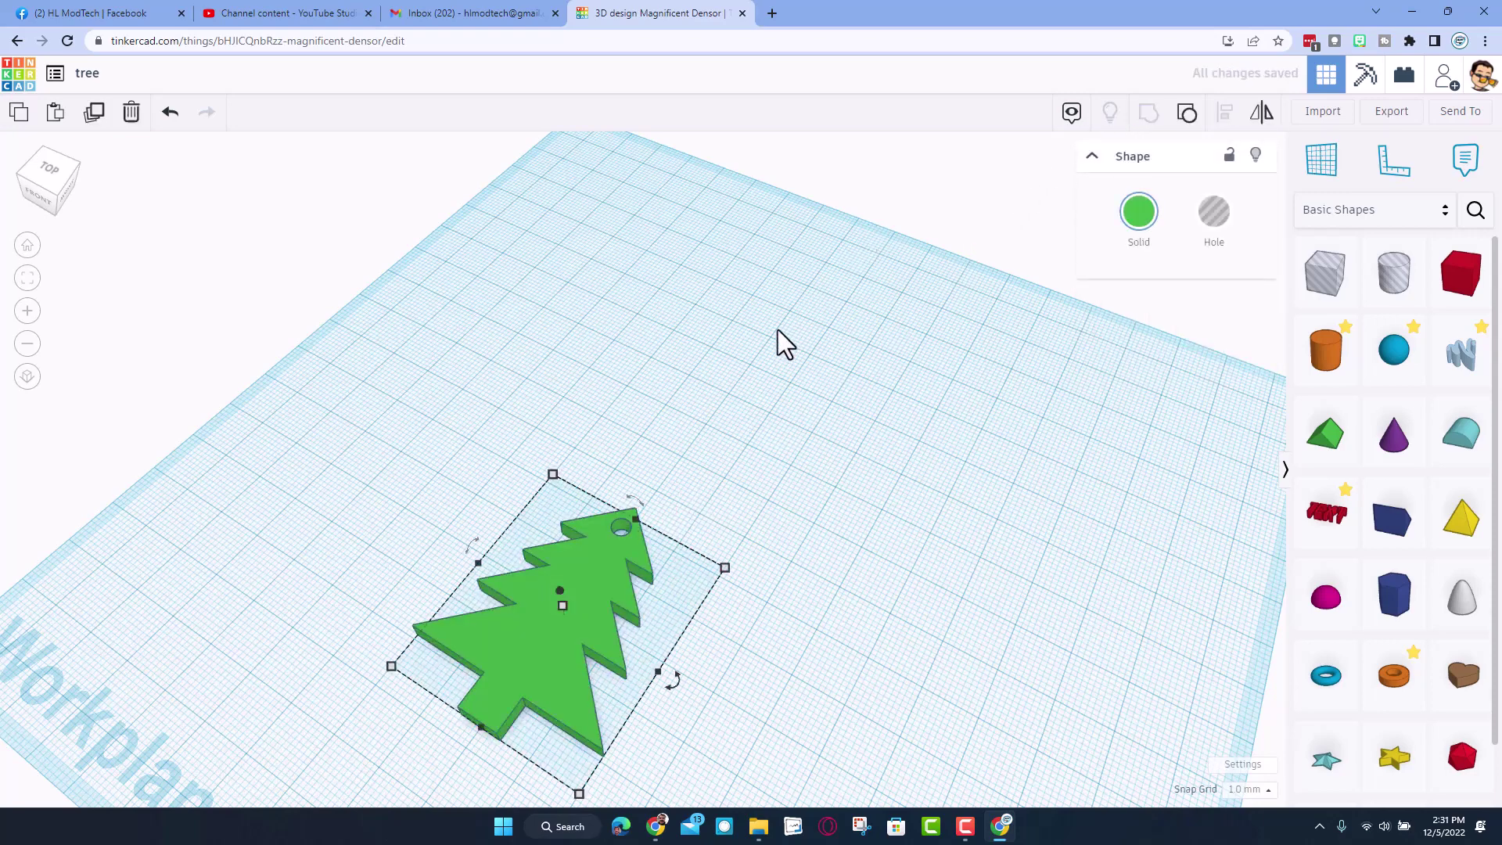
{"action": "right_click_drag", "start_coordinate": [793, 324], "coordinate": [991, 397]}
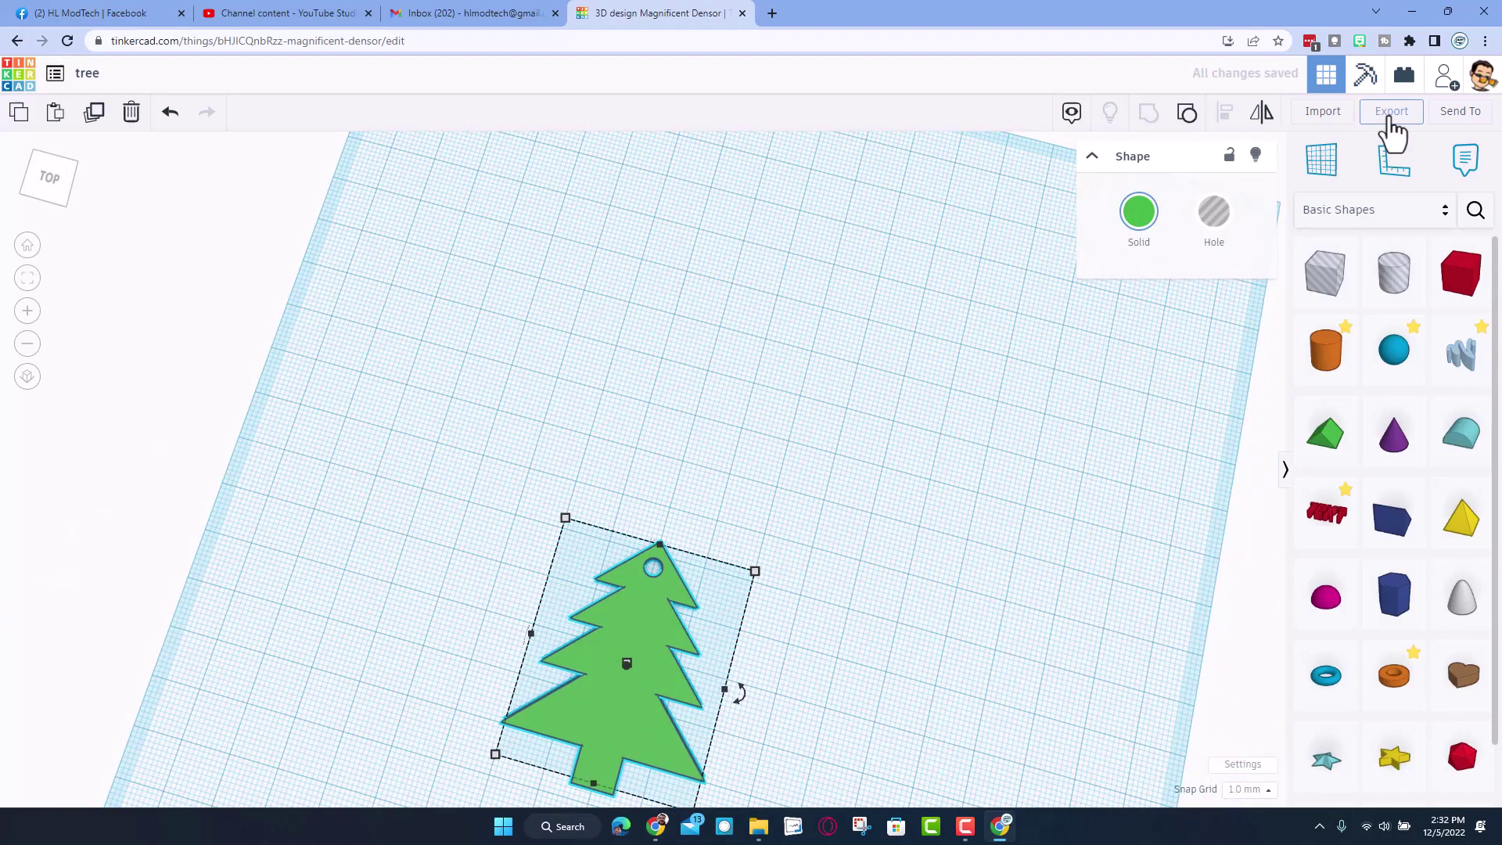
Export the design as an SVG for laser cutting and save it as tree.svg
{"action": "left_click", "coordinate": [1392, 112]}
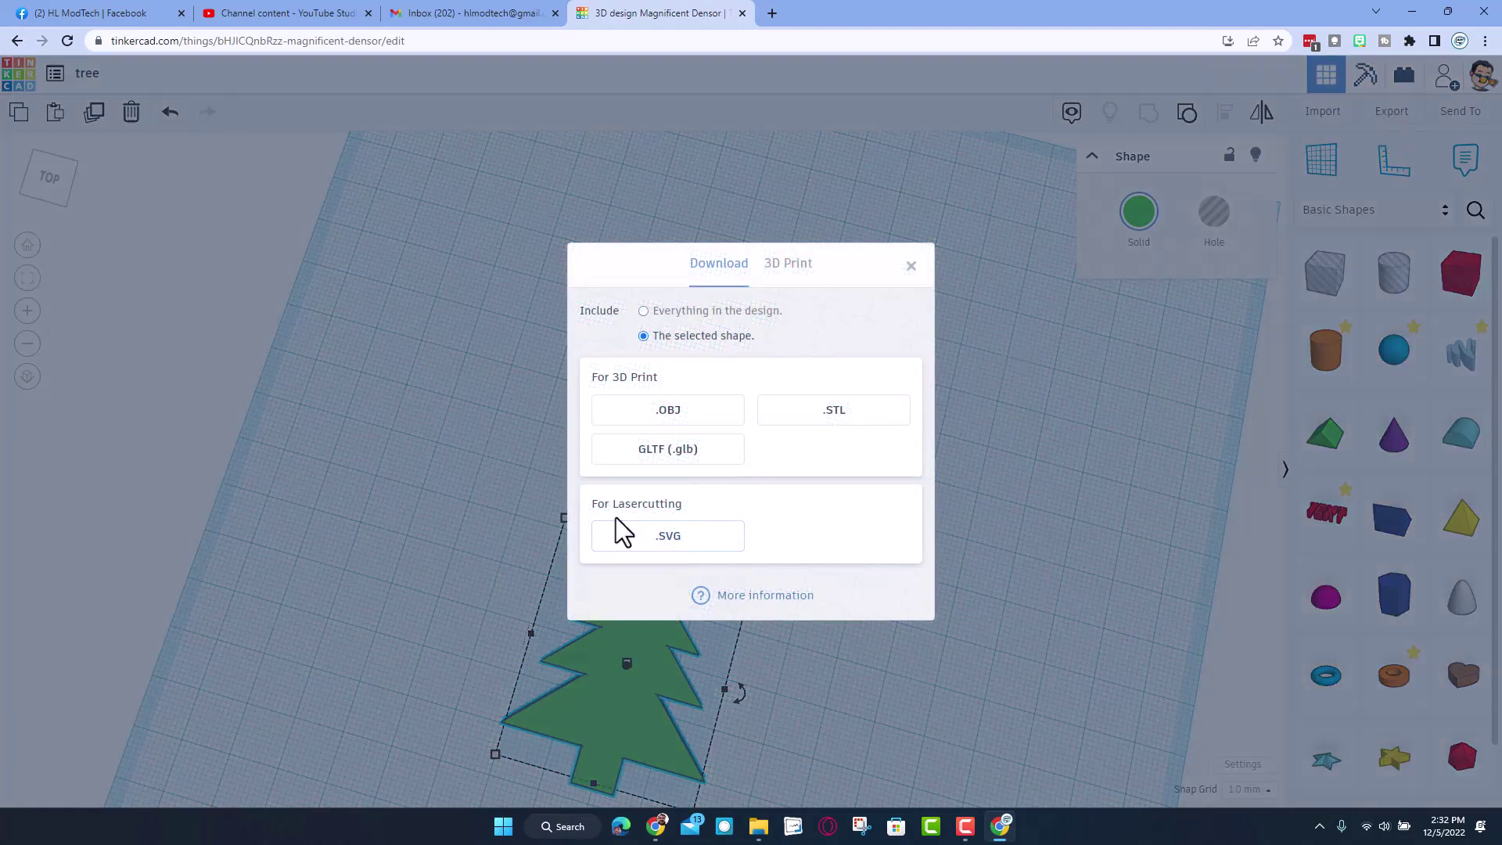
{"action": "left_click", "coordinate": [669, 541]}
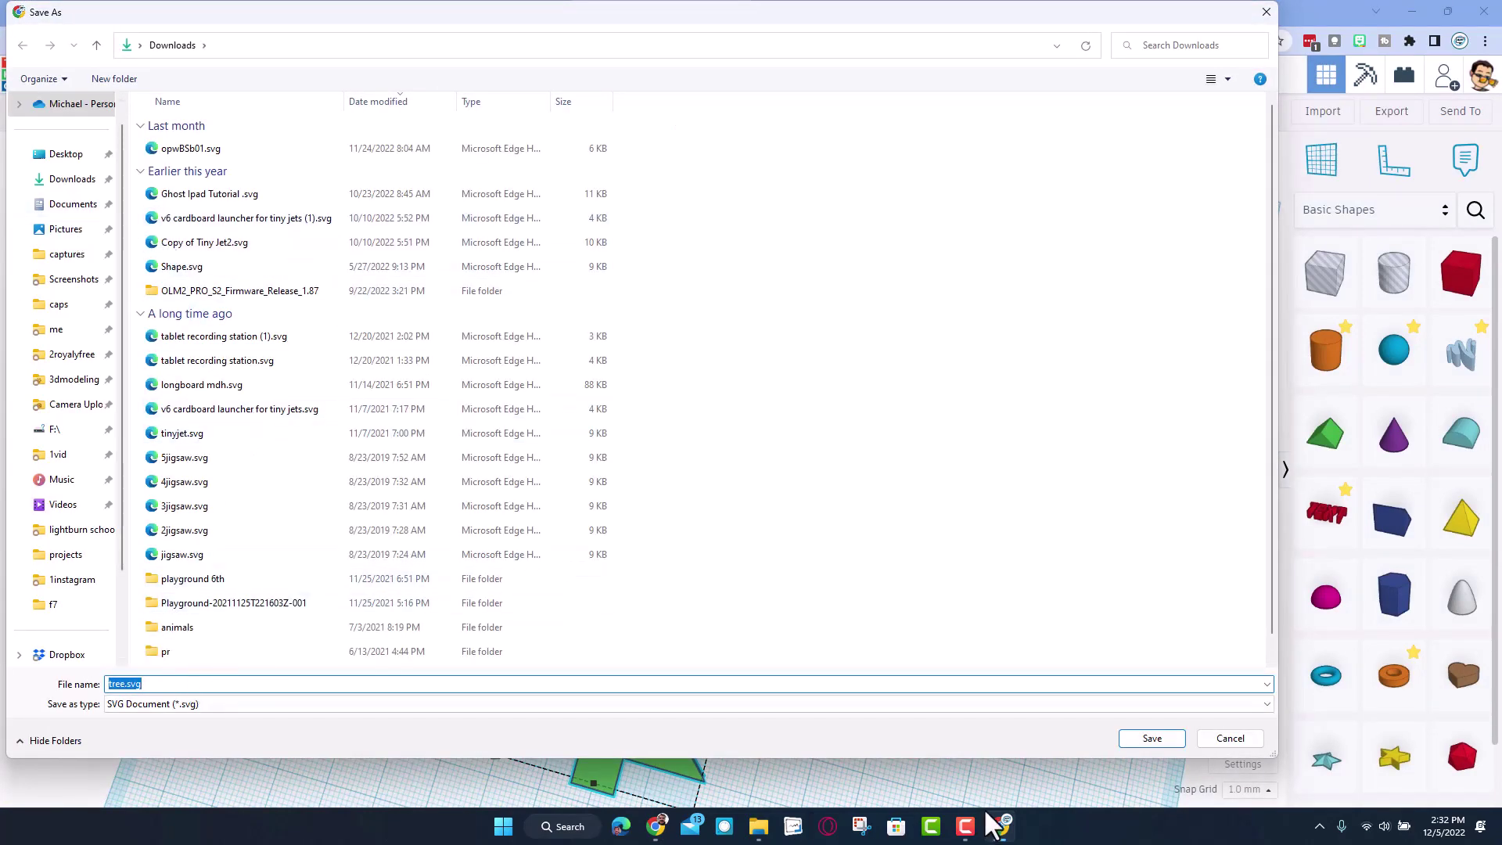
{"action": "left_click", "coordinate": [1135, 740]}
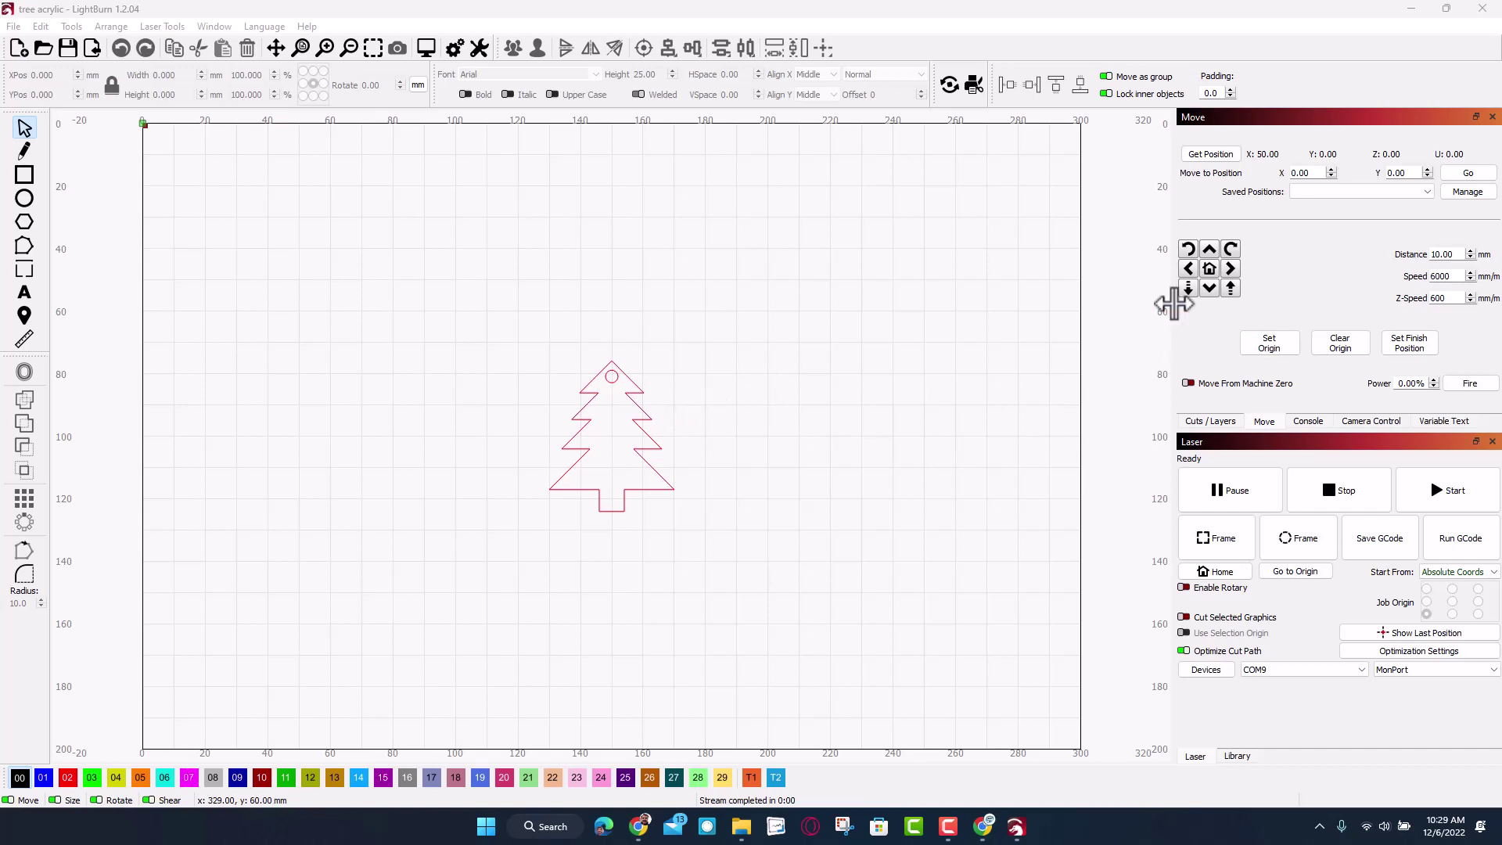
Jog the laser head 10 mm left and set jobs to start from Current Position
{"action": "left_click", "coordinate": [1187, 270]}
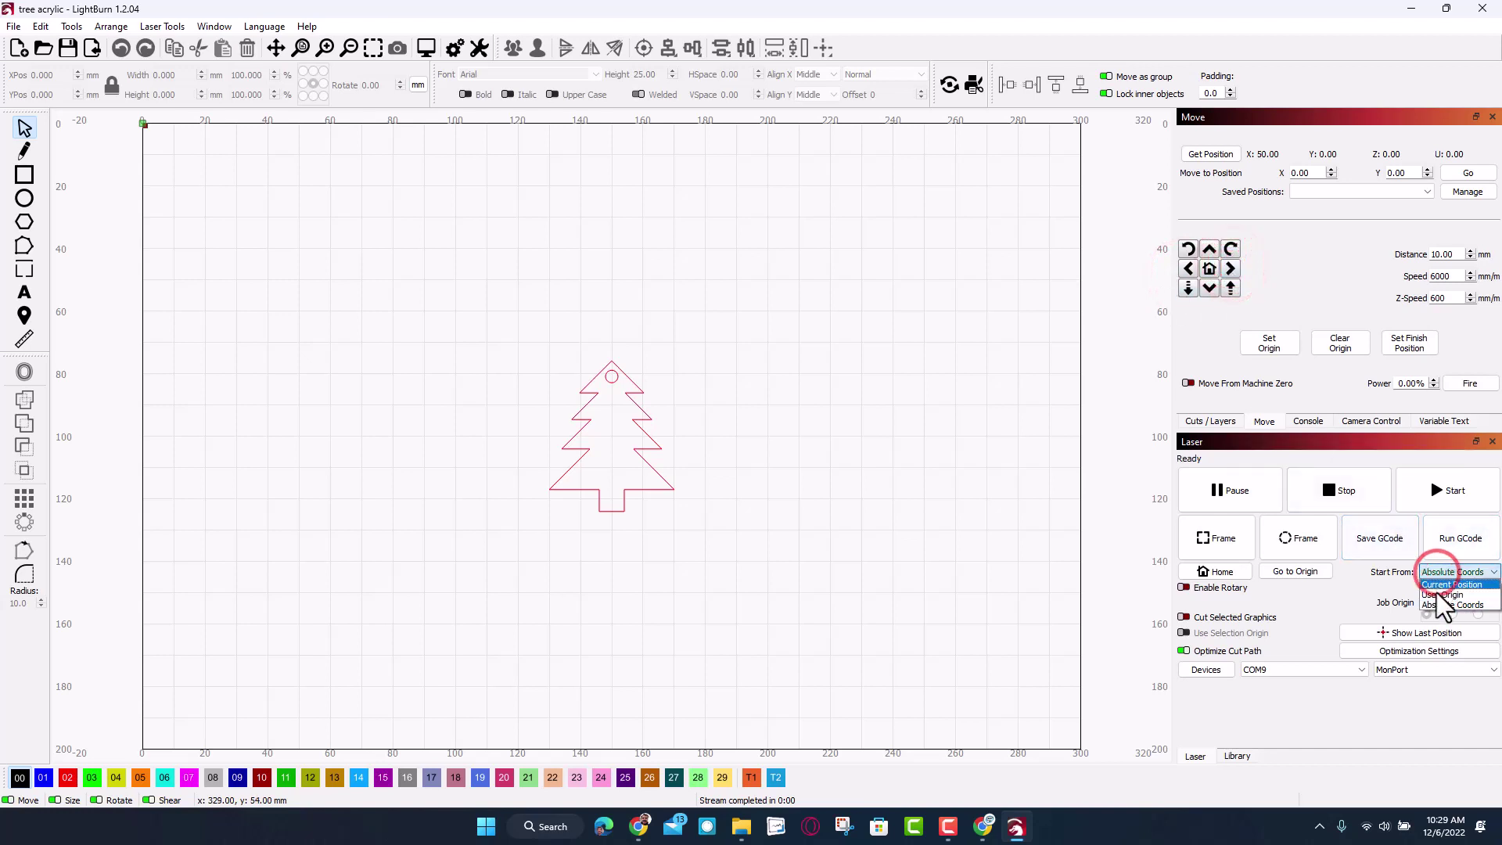
{"action": "left_click", "coordinate": [1439, 587]}
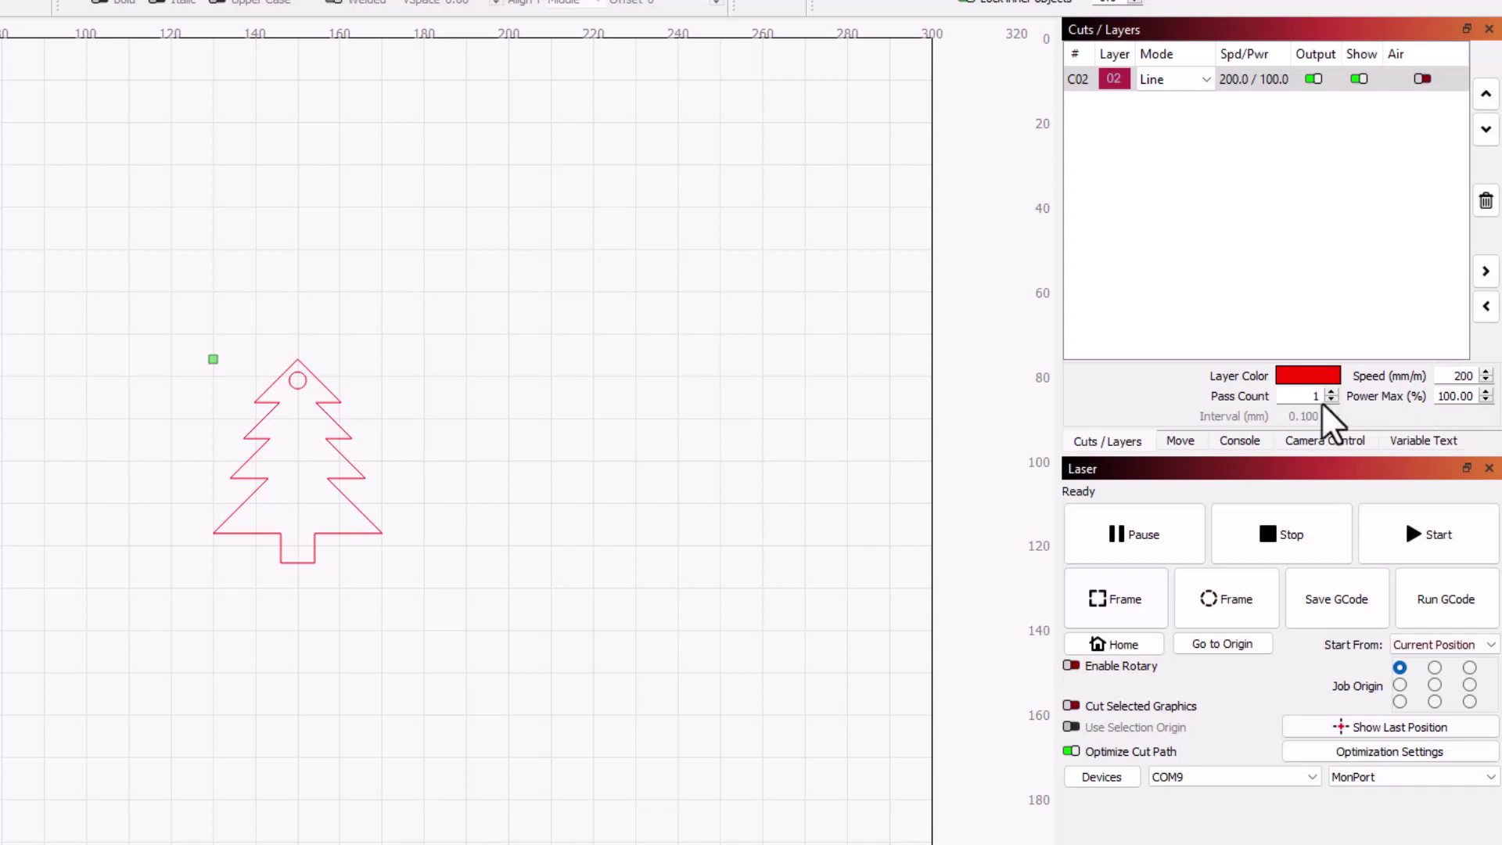
Change the tree layer's speed to 300 mm/m and adjust Pass Count, leaving 1 pass
{"action": "double_click", "coordinate": [1453, 376]}
{"action": "type", "text": "300"}
{"action": "left_click", "coordinate": [1330, 398]}
{"action": "left_click", "coordinate": [1330, 398]}
{"action": "left_click", "coordinate": [1330, 398]}
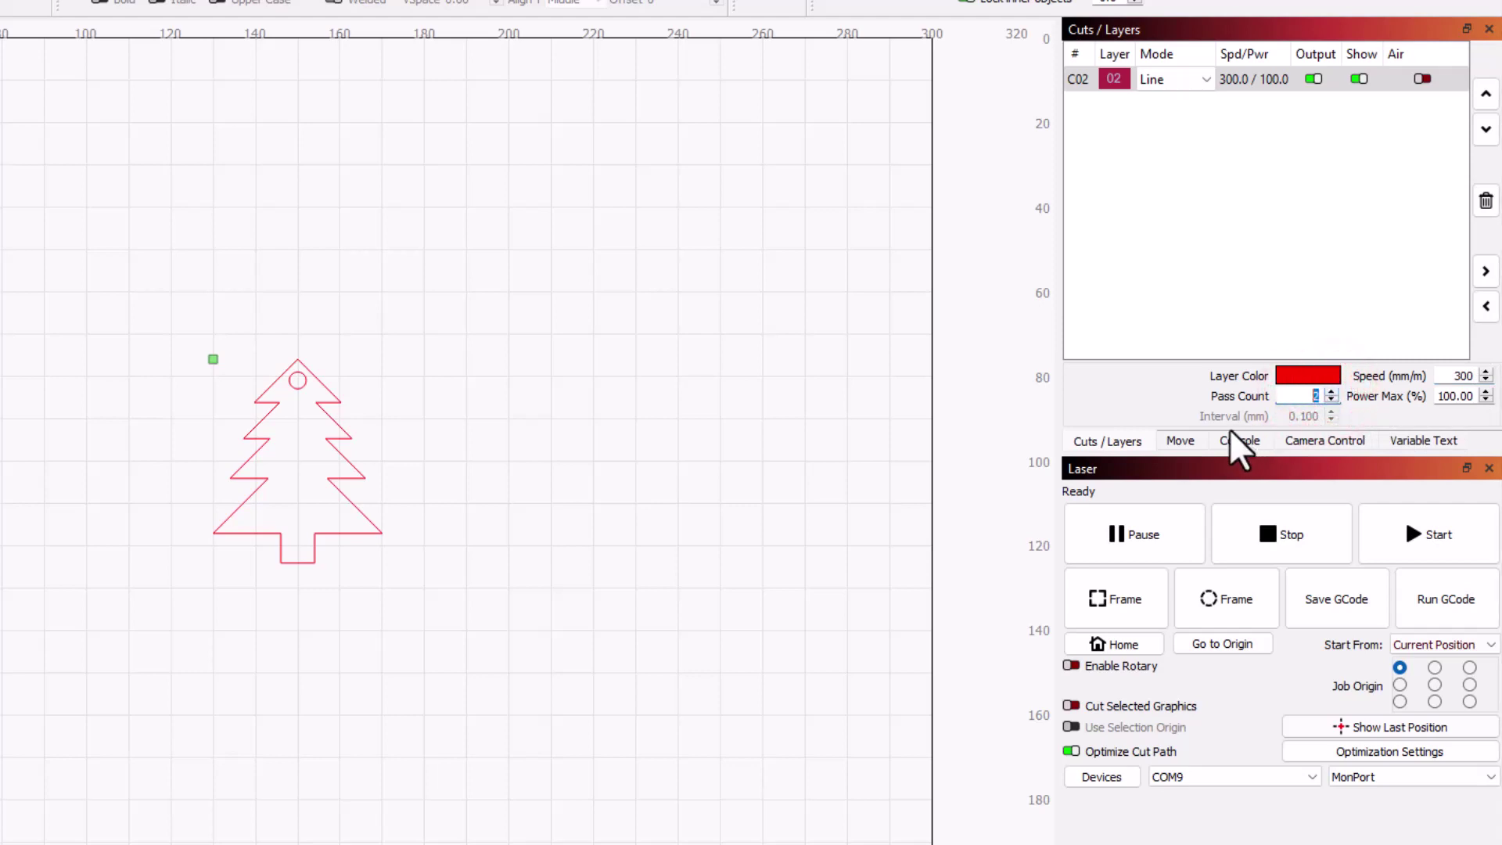